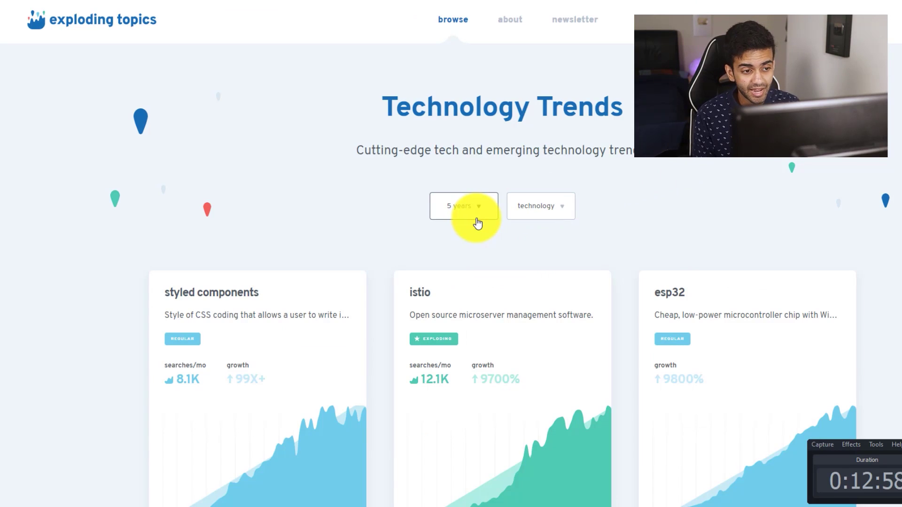
Filter the trending topics to the 1 month period and the fashion category.
left_click(487, 210)
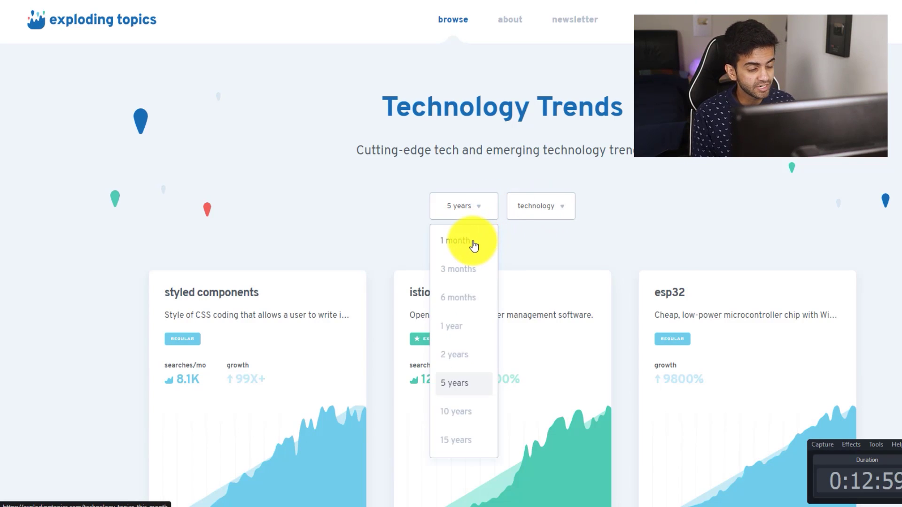
left_click(471, 243)
left_click(546, 212)
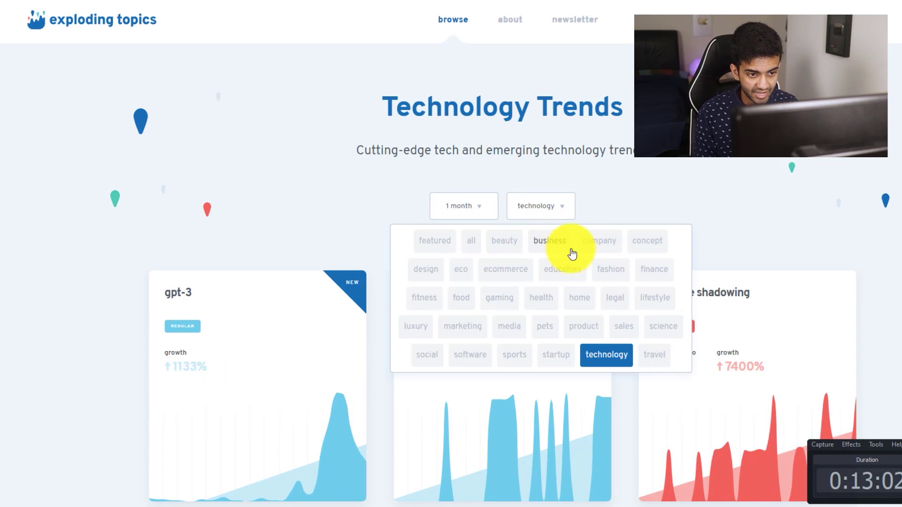
left_click(620, 274)
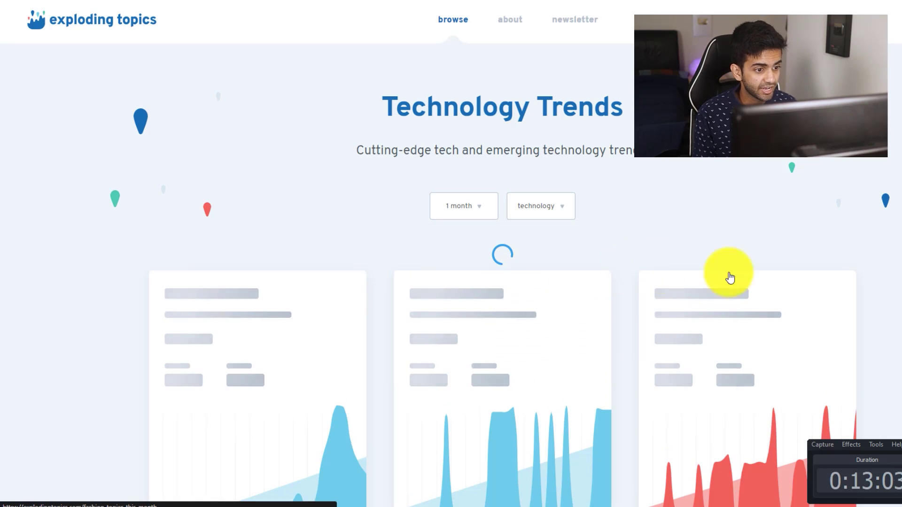
Look through the fashion trend cards and open the designer masks topic.
scroll(730, 366, "down", 2)
scroll(610, 355, "down", 3)
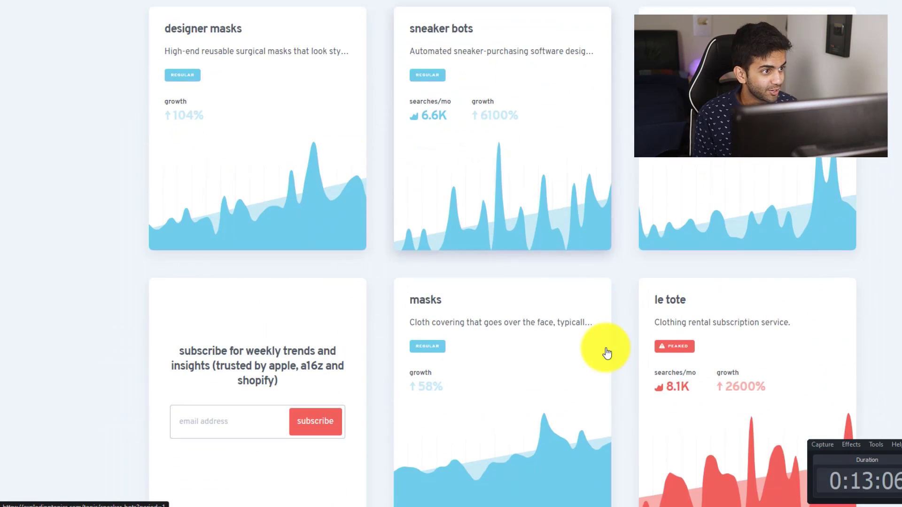
scroll(227, 157, "up", 1)
left_click(294, 152)
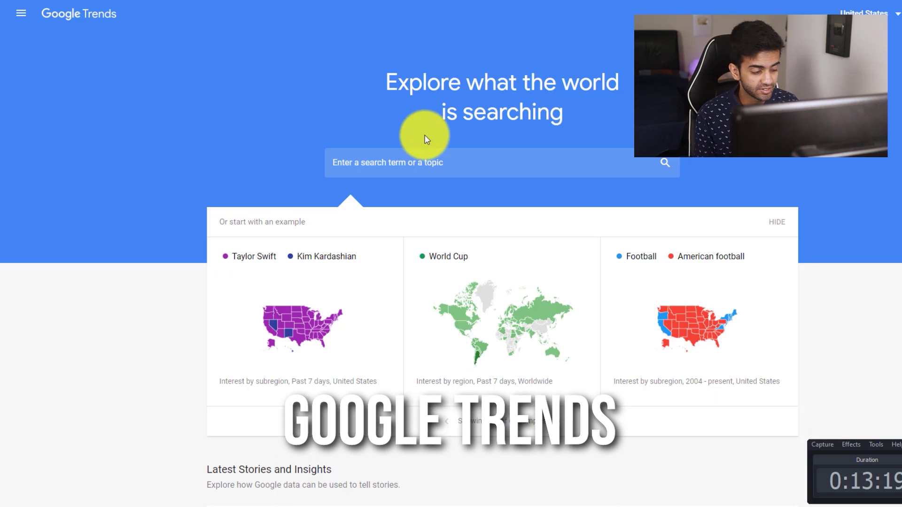
Search Google Trends for "designer mask" and review its interest over time and by subregion.
left_click(420, 166)
type("designer mask")
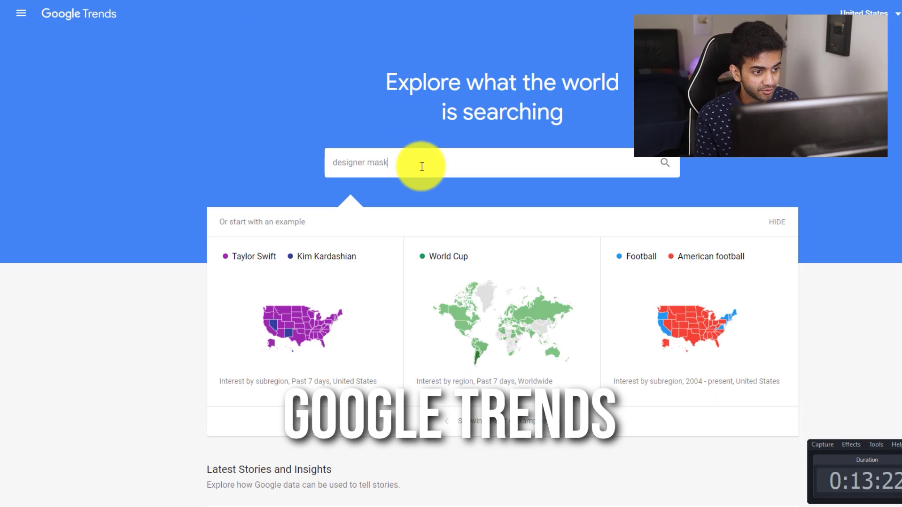
key("Return")
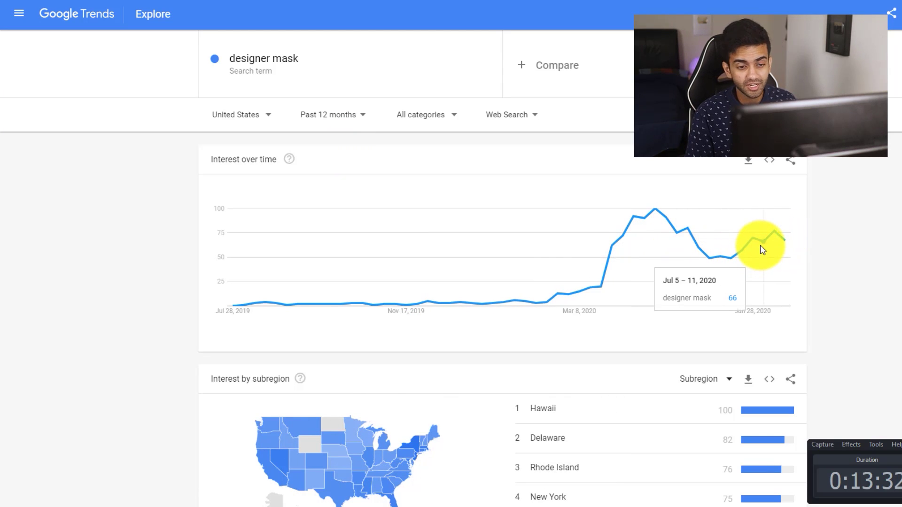
scroll(517, 296, "down", 4)
scroll(517, 296, "up", 4)
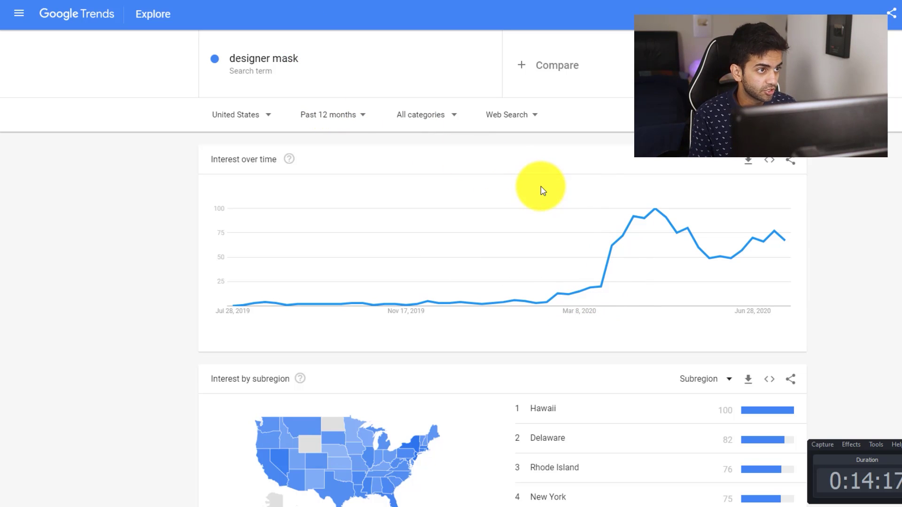
Switch to Google Keyword Planner and review search volume, competition and bids for the standing desk and laptop stand keyword ideas.
left_click(315, 0)
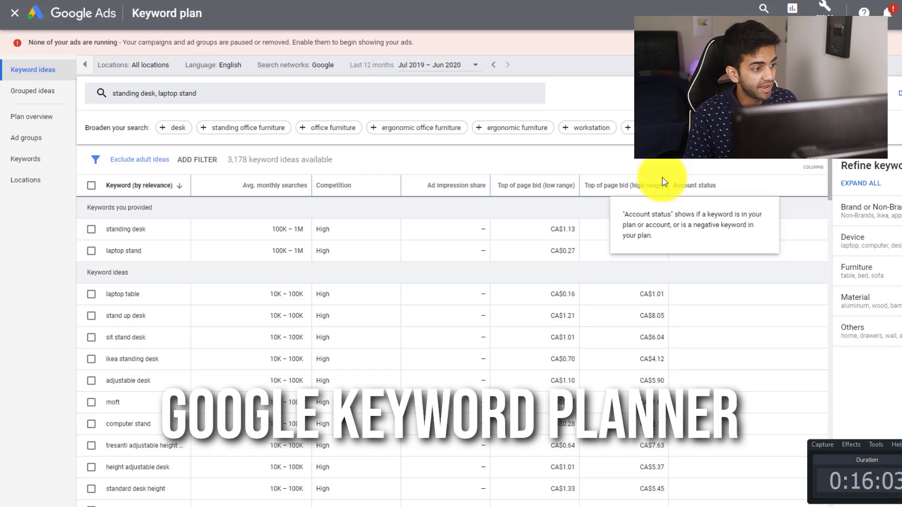
scroll(301, 360, "down", 5)
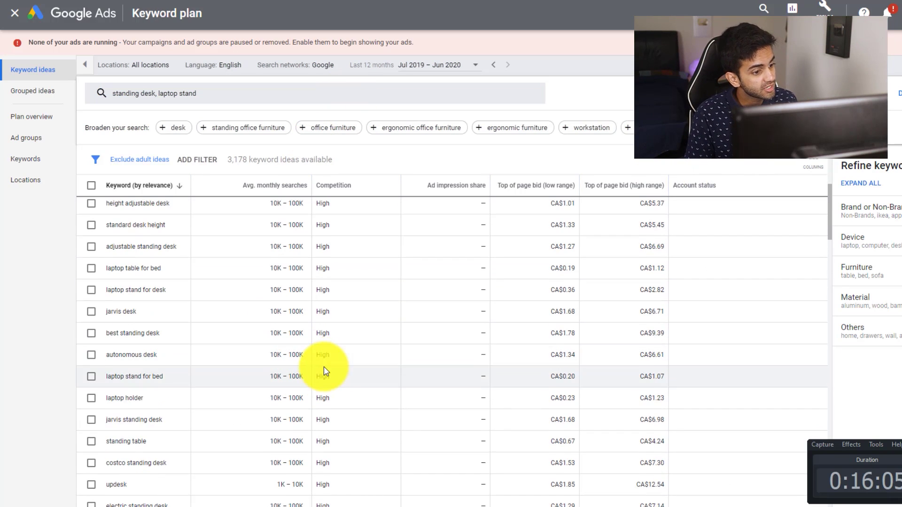
scroll(324, 371, "up", 5)
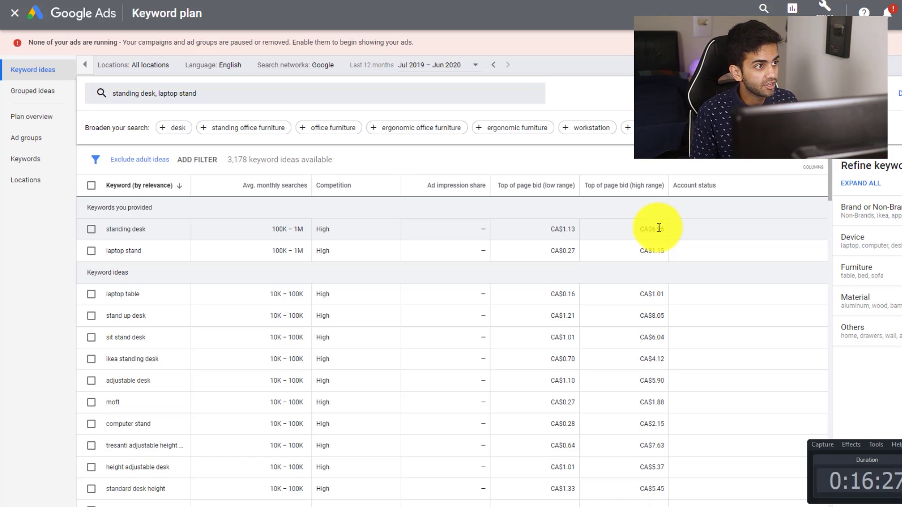
Switch back to the designer masks trend page on Exploding Topics, and leave it for another open page.
left_click(399, 1)
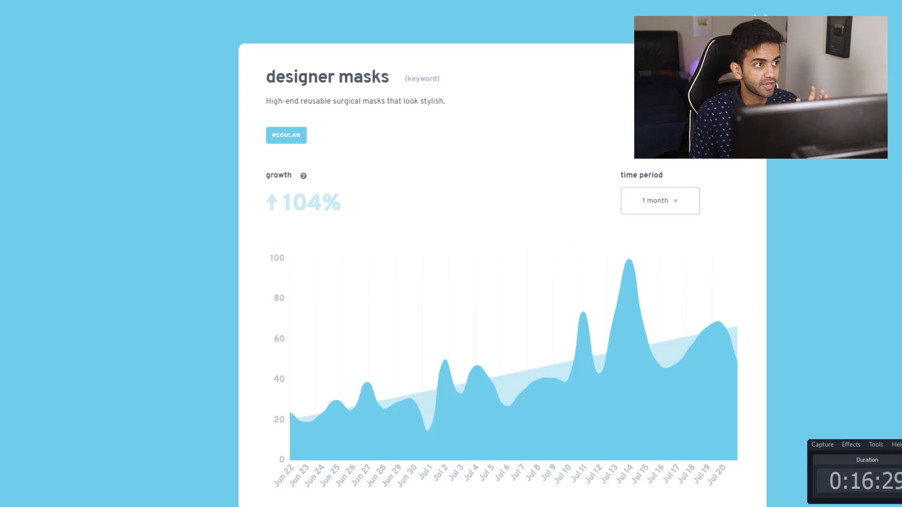
key("ctrl+Tab")
left_click(292, 1)
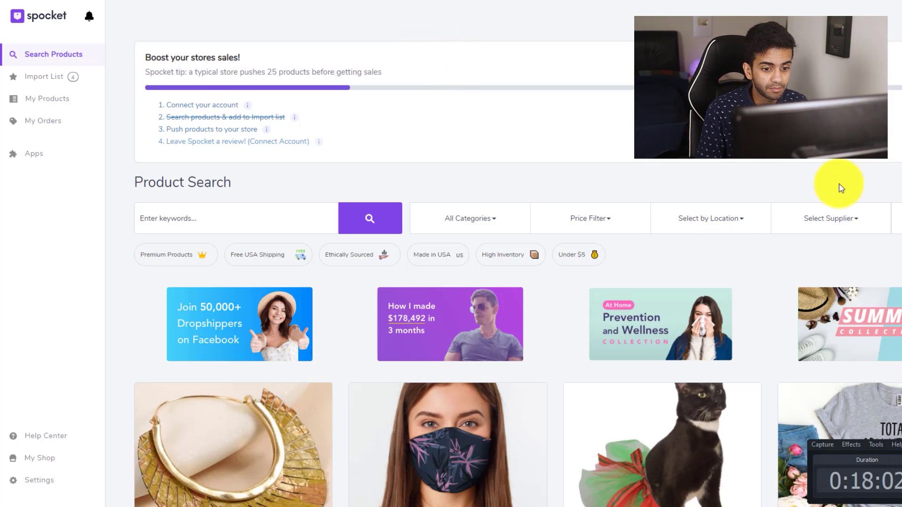
Browse the Spocket product listings, examining supplier prices, retail prices, shipping costs and shipping times.
scroll(573, 213, "down", 15)
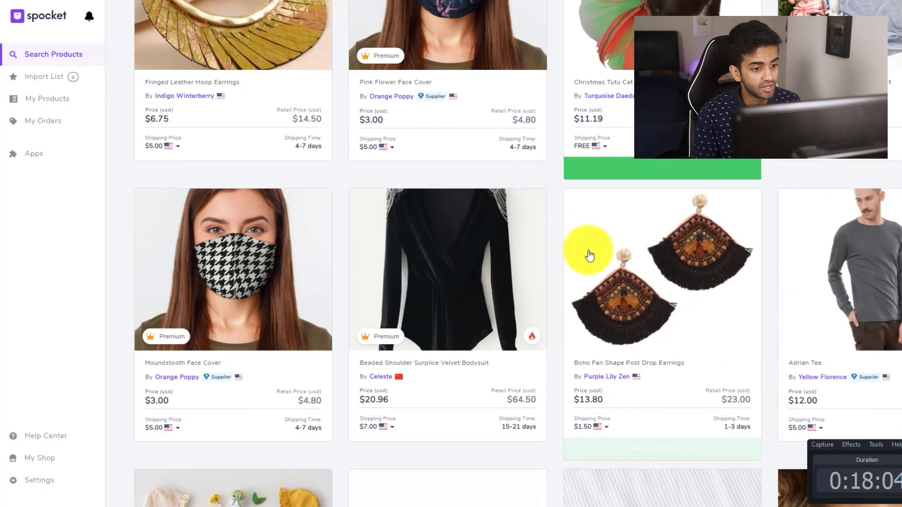
scroll(589, 256, "up", 15)
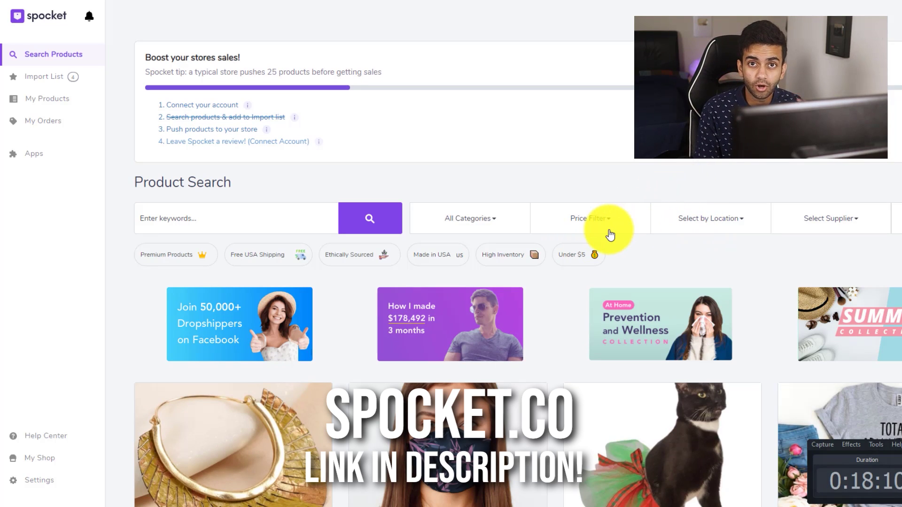
scroll(668, 386, "down", 5)
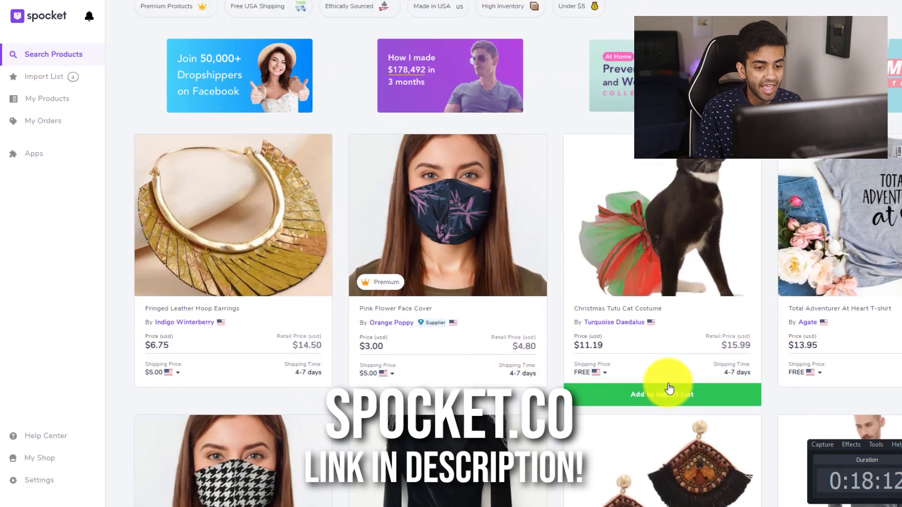
scroll(668, 388, "down", 4)
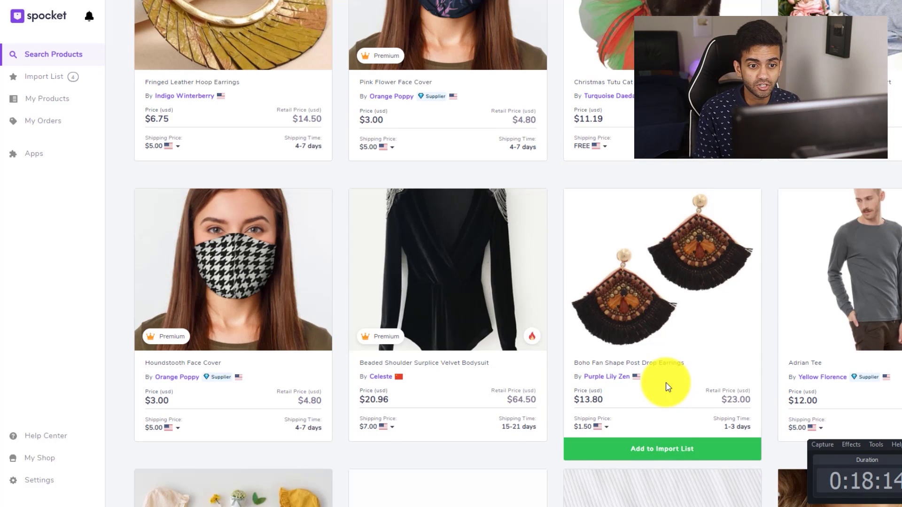
scroll(667, 386, "up", 6)
scroll(667, 386, "down", 3)
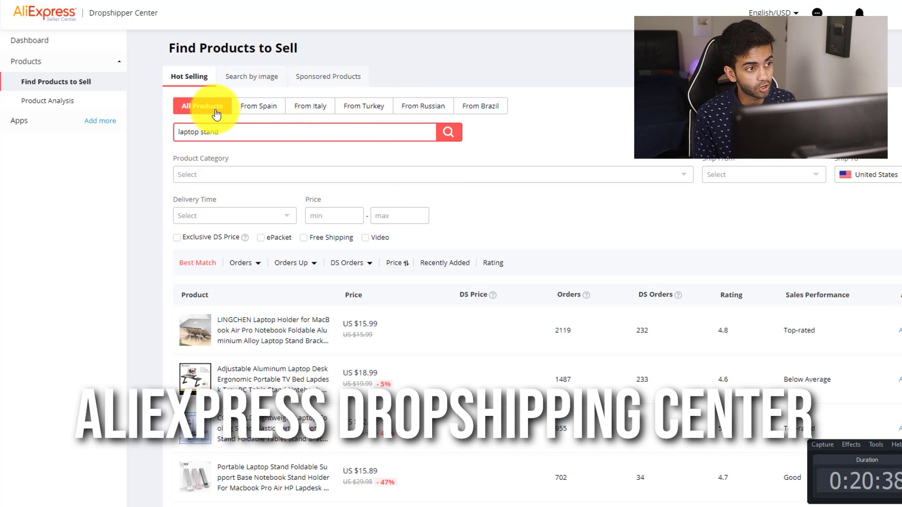
Search all products in the AliExpress Dropshipper Center for "laptop stand" and look through the results.
mouse_move(284, 267)
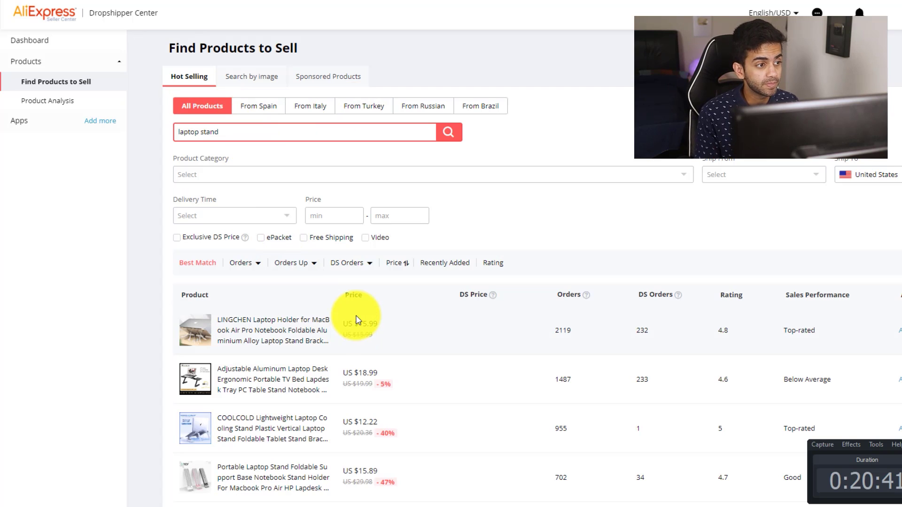
left_click(453, 139)
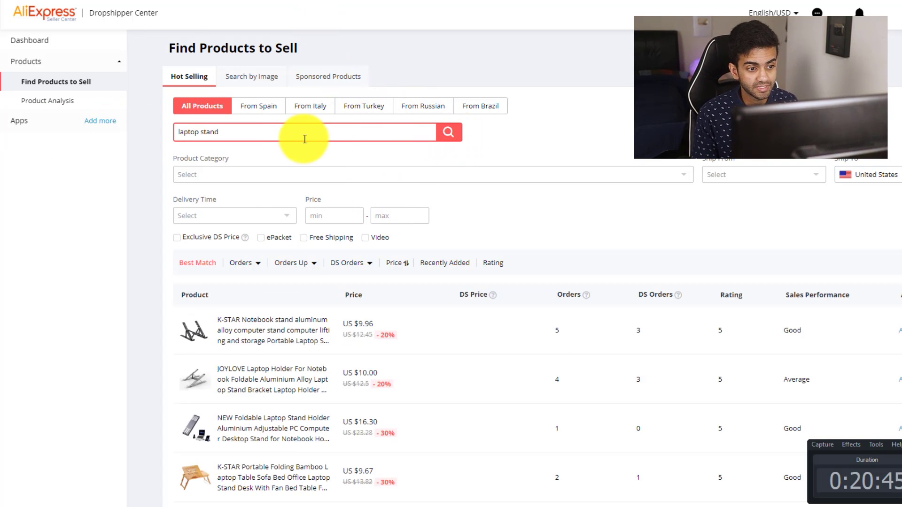
scroll(427, 346, "down", 9)
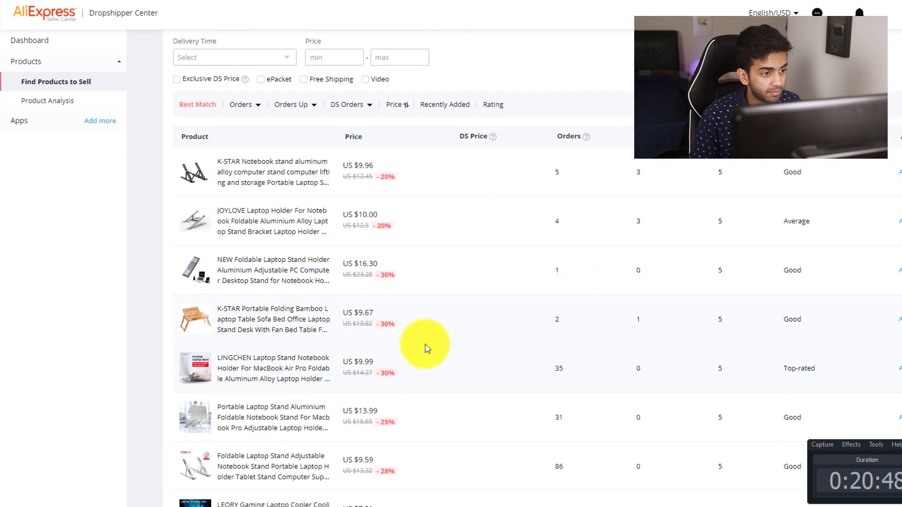
scroll(405, 428, "up", 8)
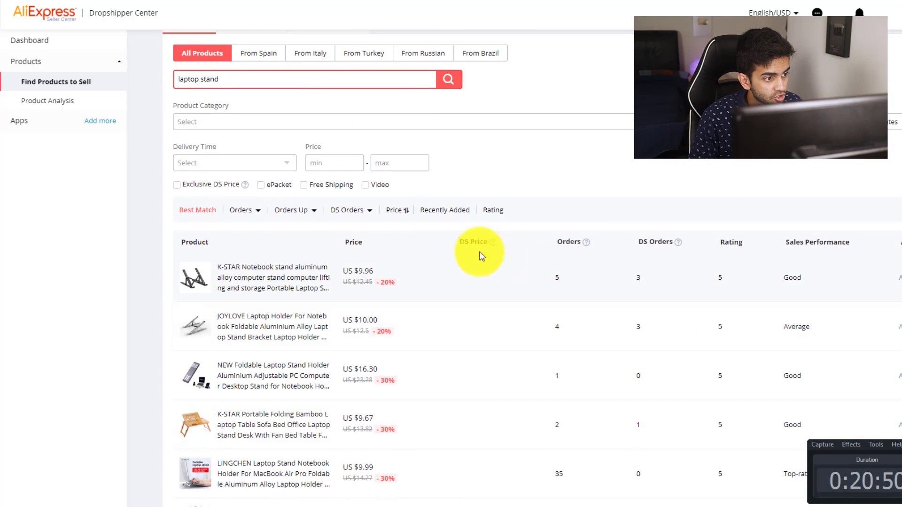
Sort the laptop stand results by orders and compare the products' orders, ratings and sales performance.
left_click(250, 230)
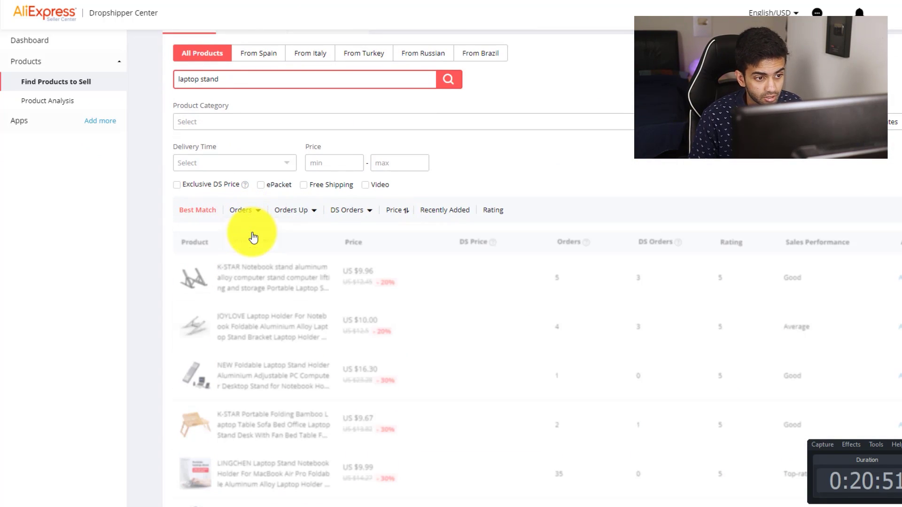
scroll(605, 235, "down", 3)
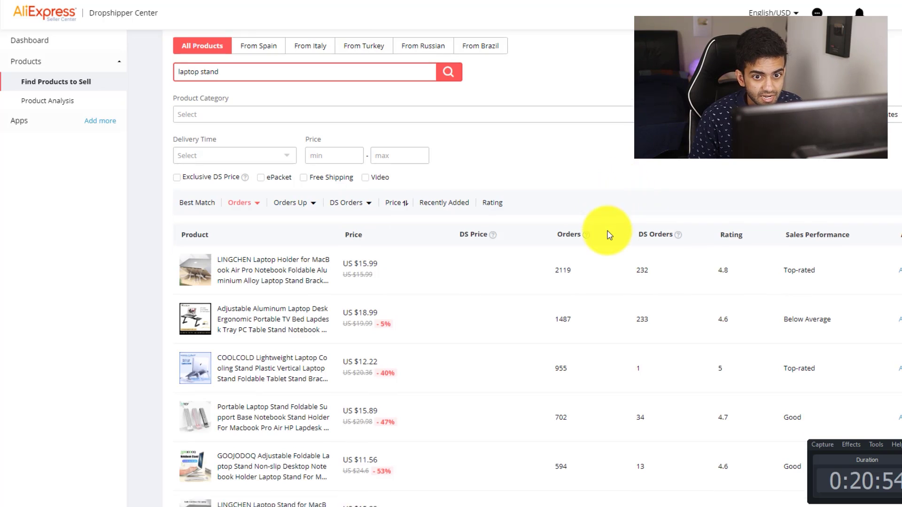
scroll(609, 236, "up", 4)
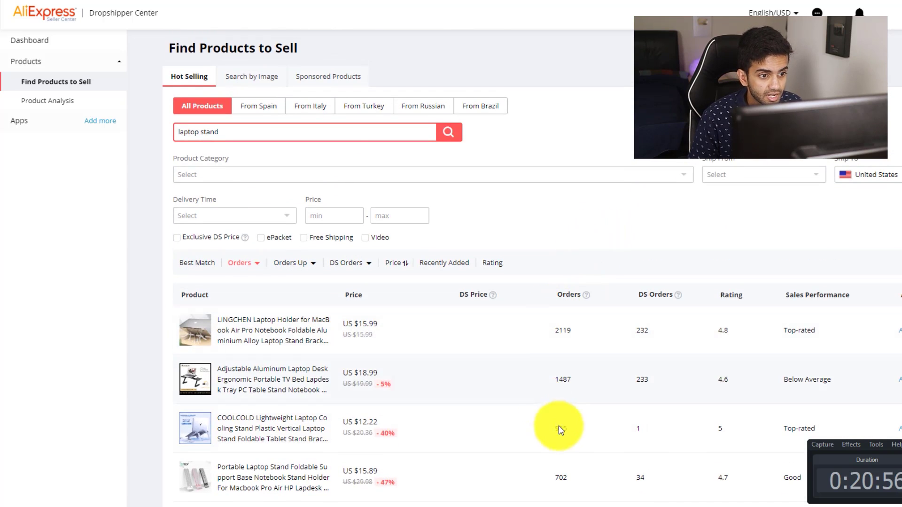
scroll(549, 390, "down", 3)
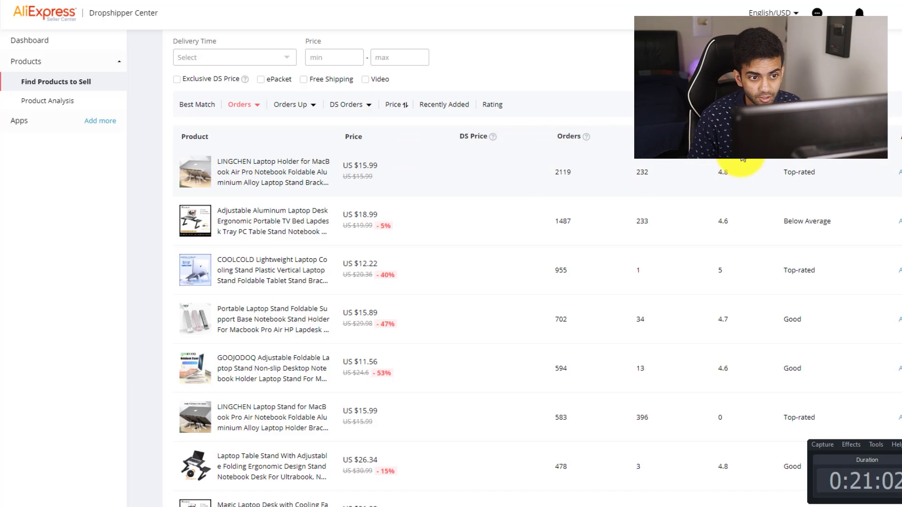
left_click_drag(673, 133, 641, 143)
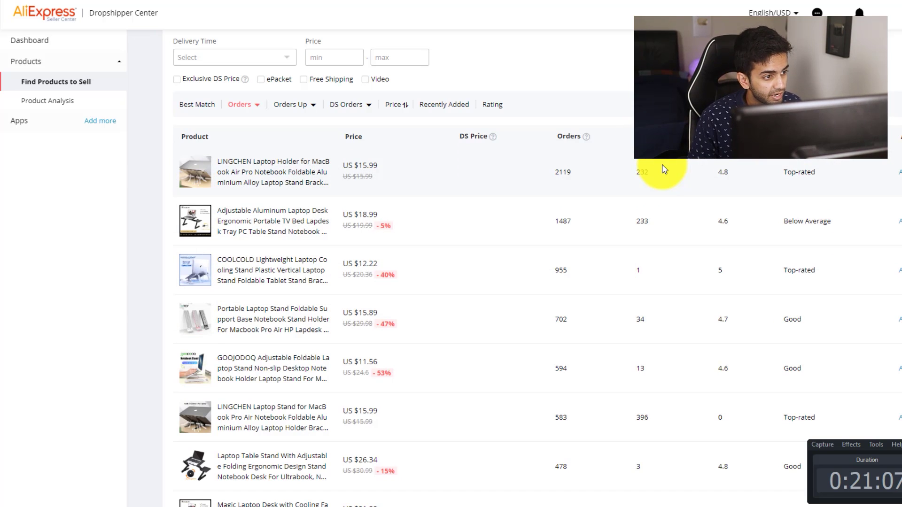
scroll(442, 236, "down", 2)
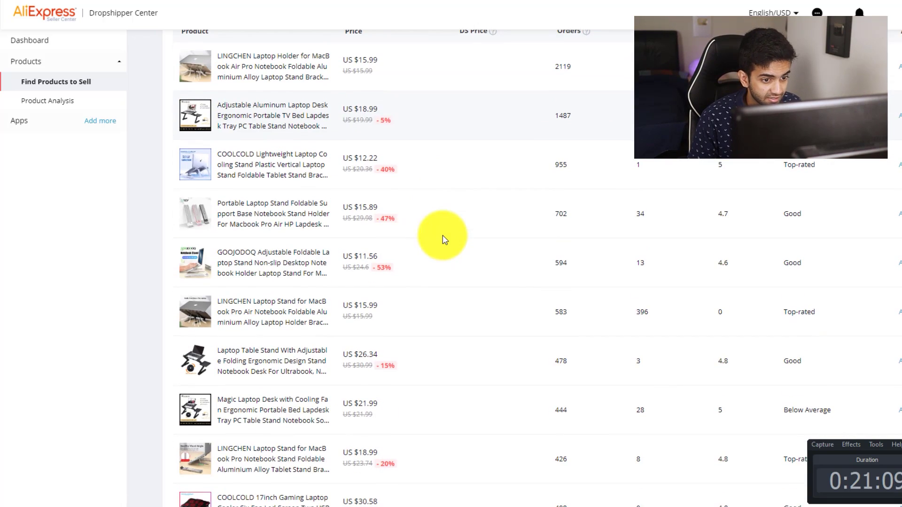
scroll(443, 236, "up", 1)
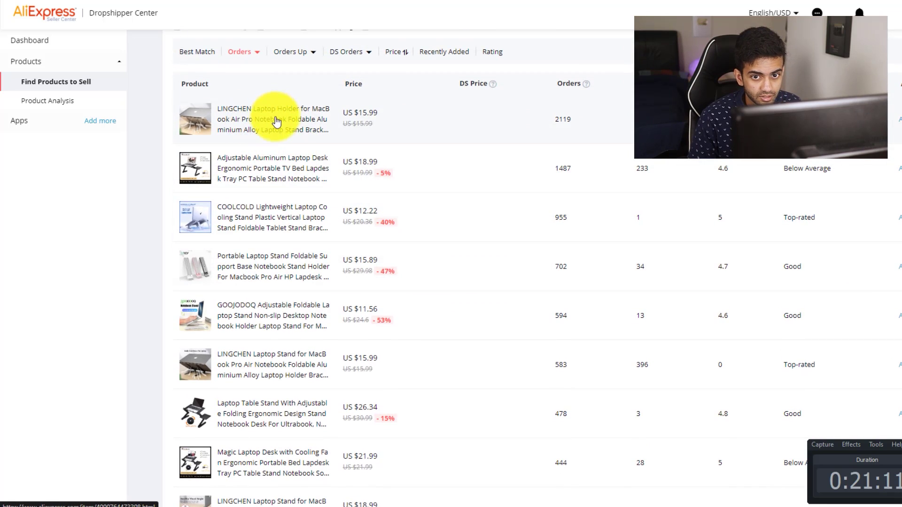
scroll(508, 132, "up", 1)
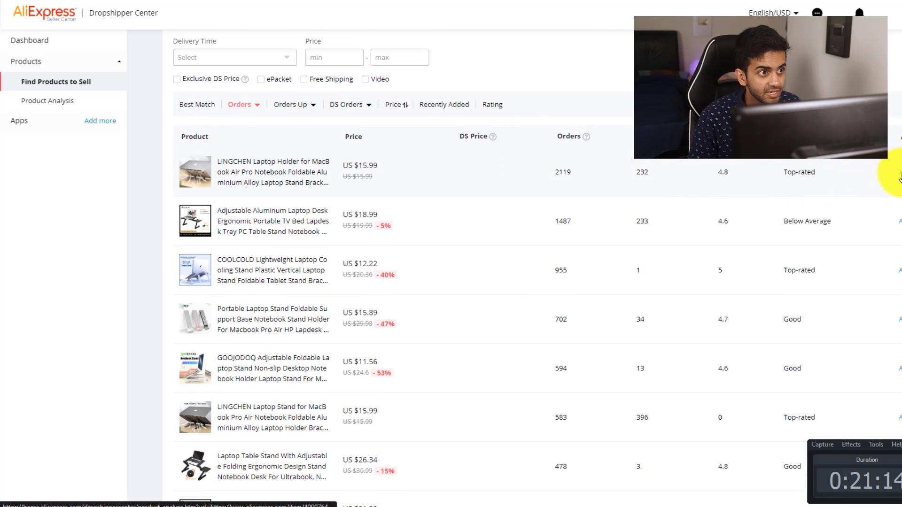
Open the sales analysis of the LINGCHEN laptop holder with the most orders, and check its AliExpress listing.
left_click(899, 175)
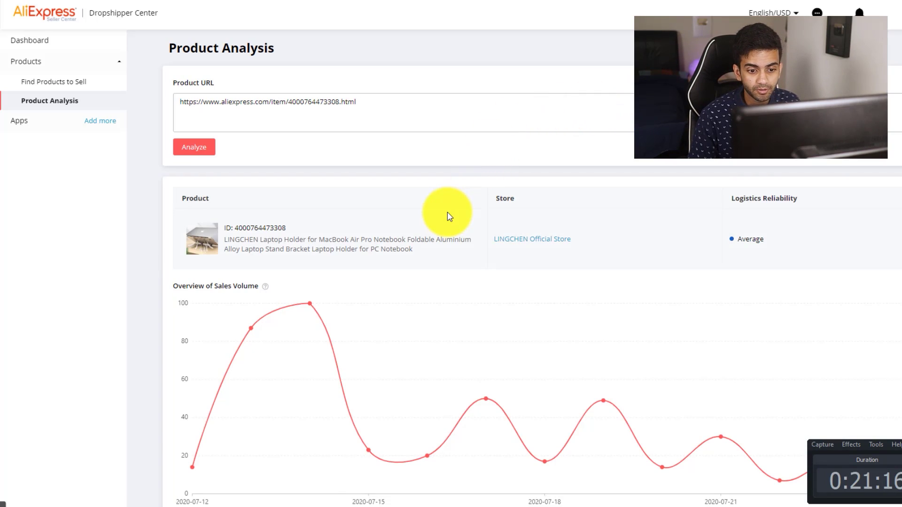
scroll(449, 217, "down", 1)
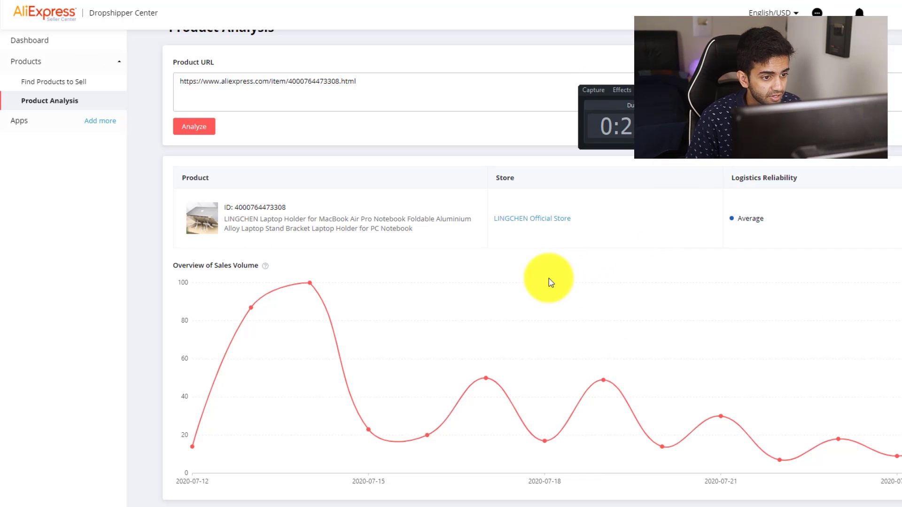
scroll(548, 282, "up", 1)
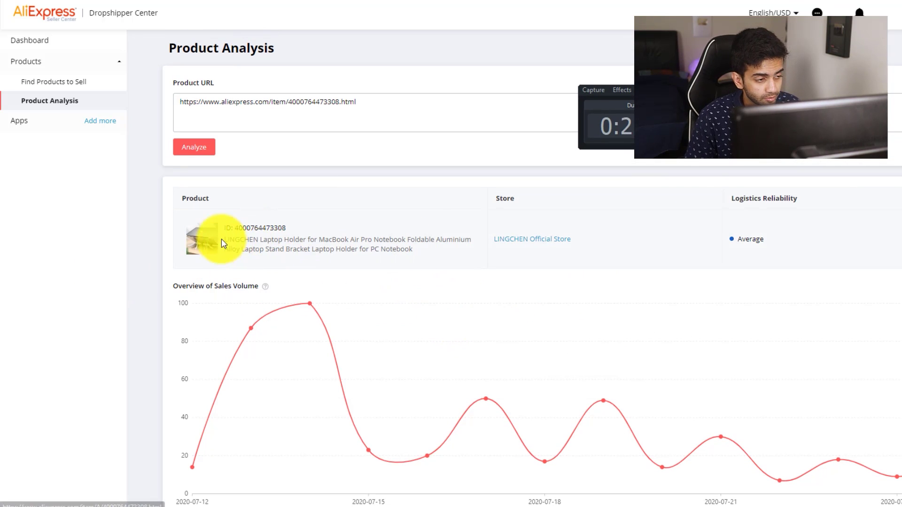
left_click(249, 248)
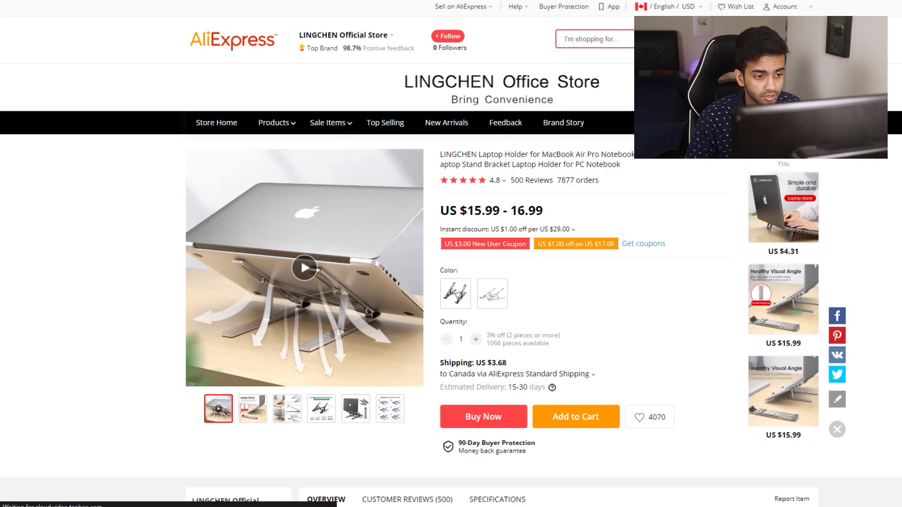
key("ctrl+w")
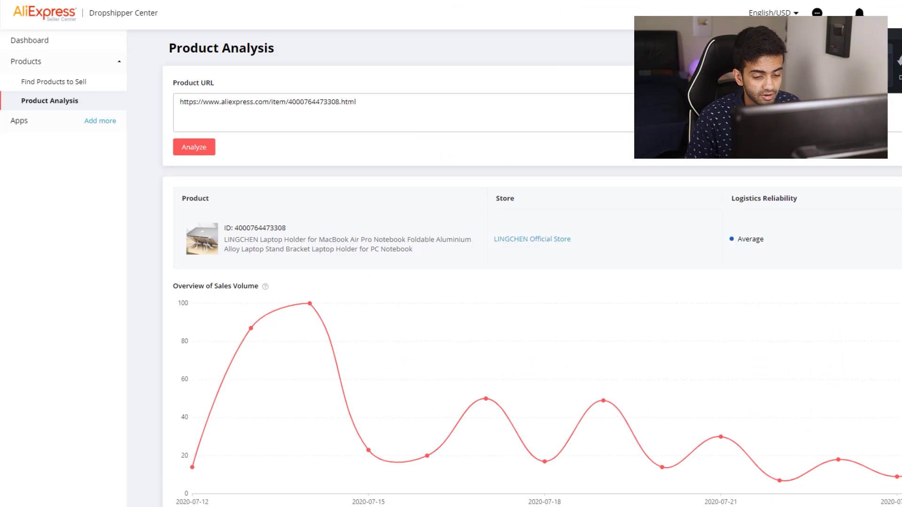
Examine the LINGCHEN laptop holder's daily sales volume, and check the order count on its AliExpress listing.
scroll(610, 329, "down", 1)
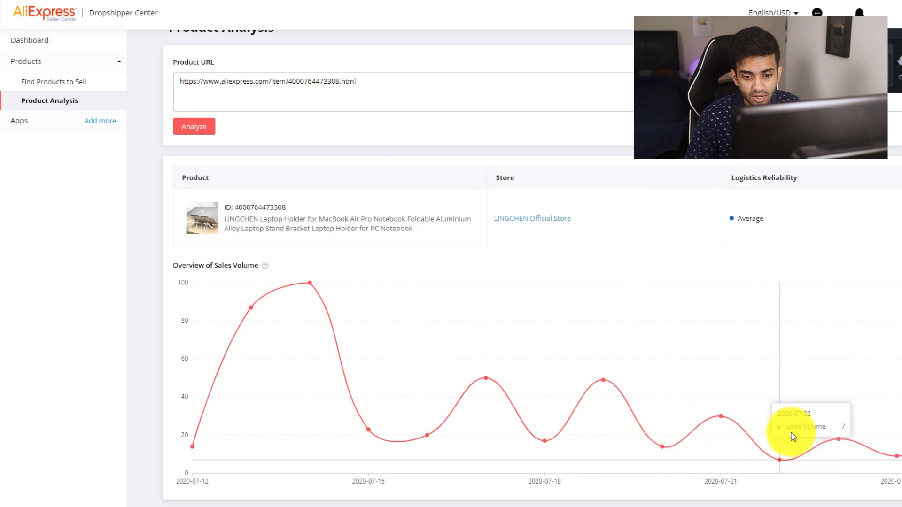
left_click(540, 0)
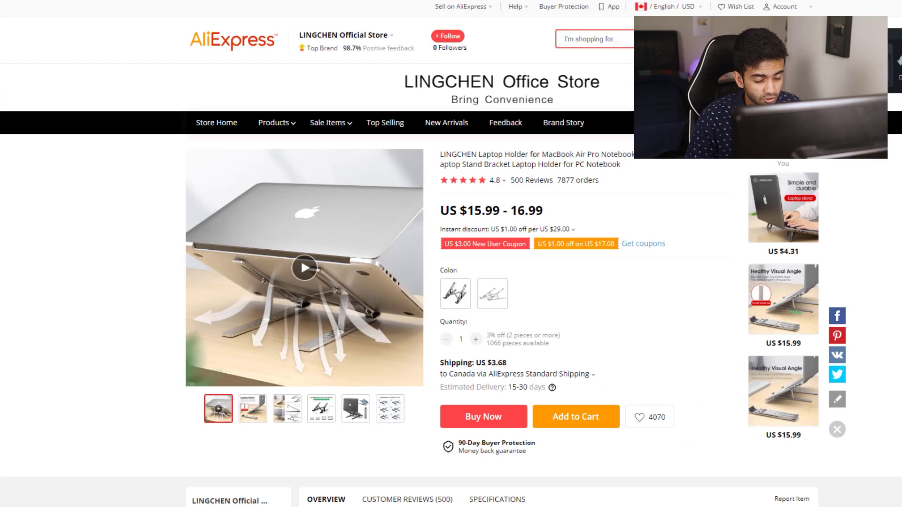
double_click(559, 179)
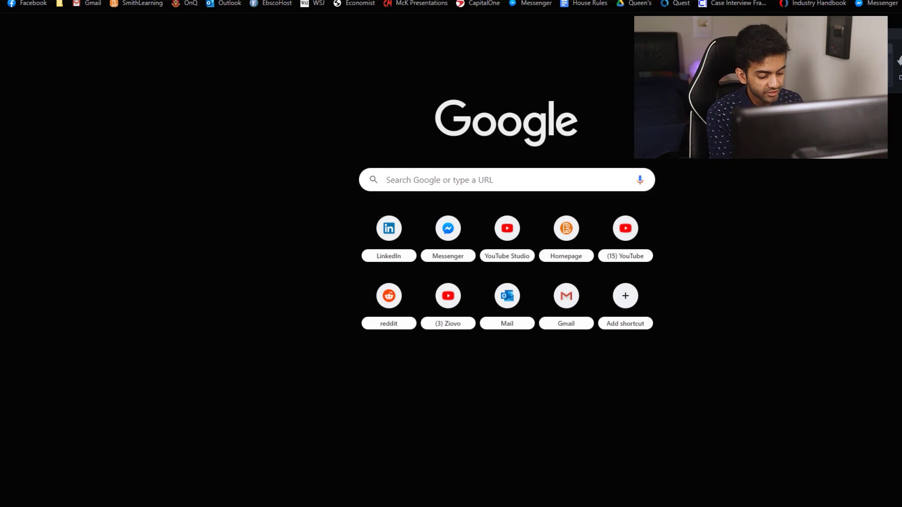
Calculate 120/7800 with a Google search to compare the laptop holder's recent sales with its orders.
key("ctrl+l")
type("120")
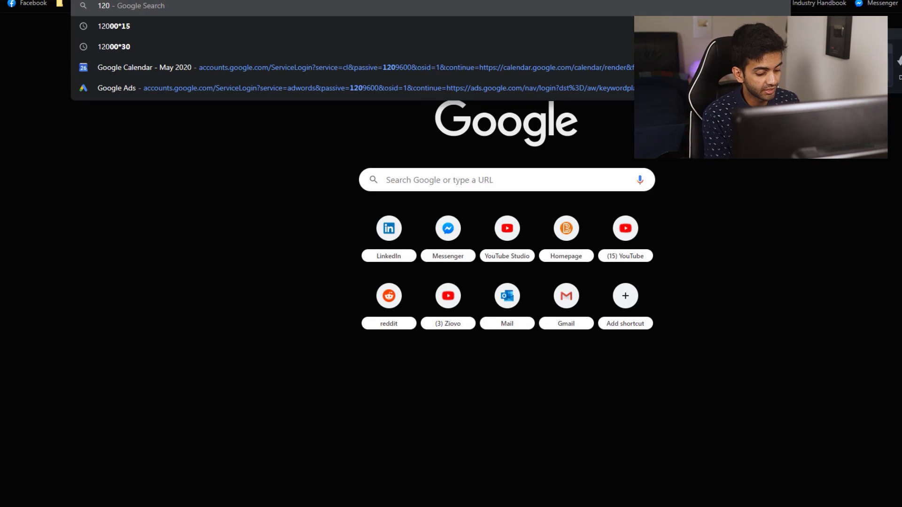
type("/7800")
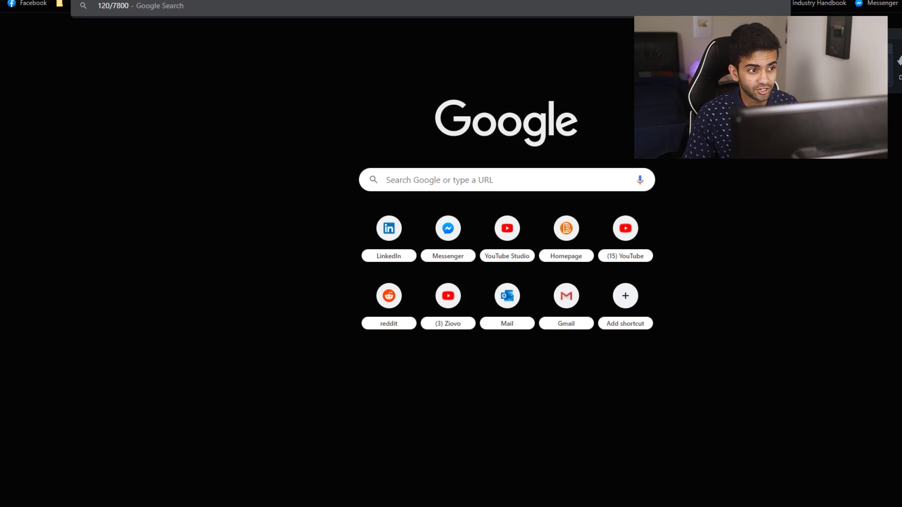
key("Return")
Look up "laptop stand" in Google Trends for the United States over the past 12 months.
left_click(383, 120)
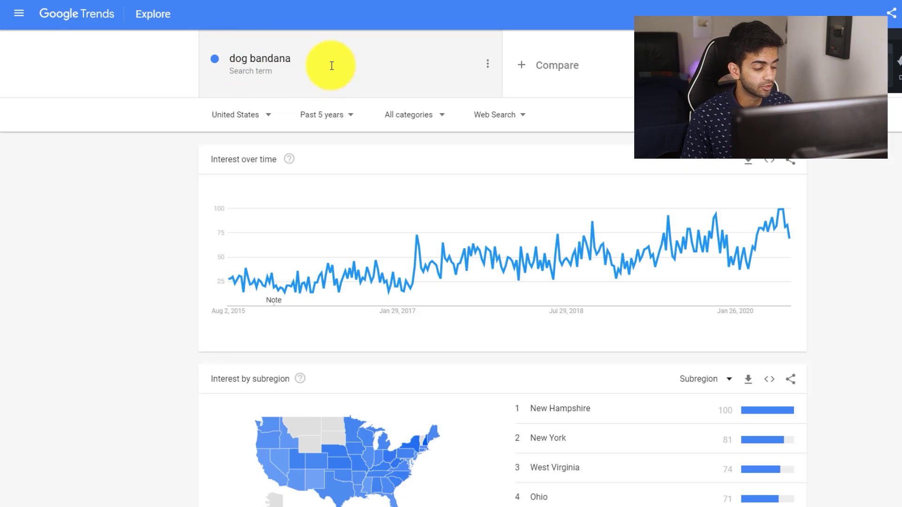
left_click(227, 64)
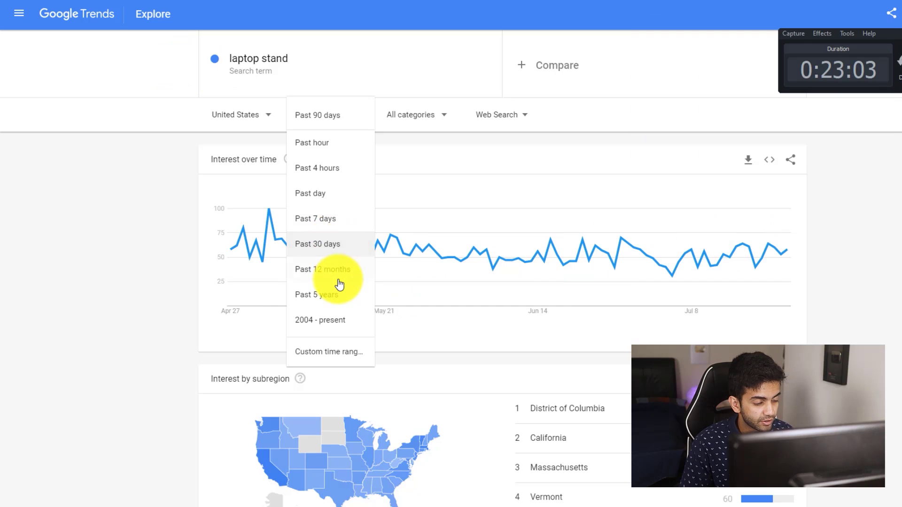
left_click(338, 269)
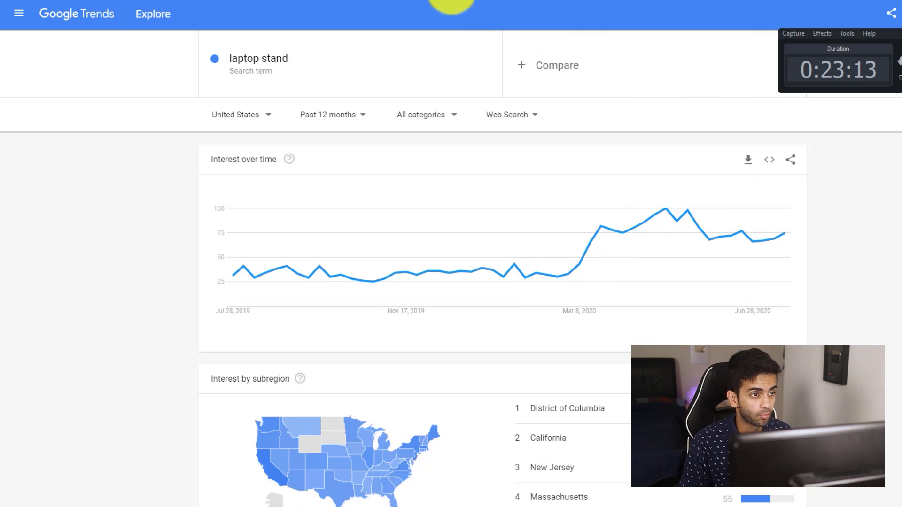
Browse the hot-selling products in the AliExpress Dropshipper Center, comparing their prices, orders, ratings and sales performance.
left_click(451, 0)
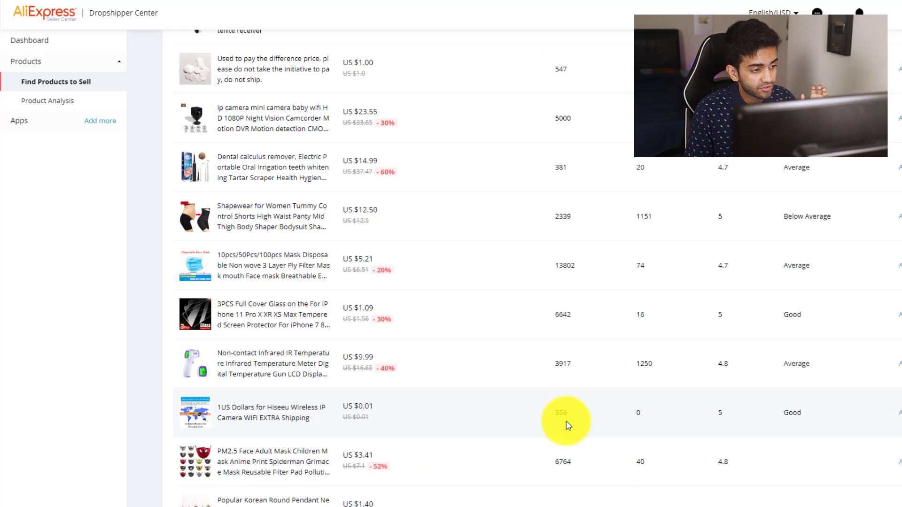
scroll(565, 421, "up", 10)
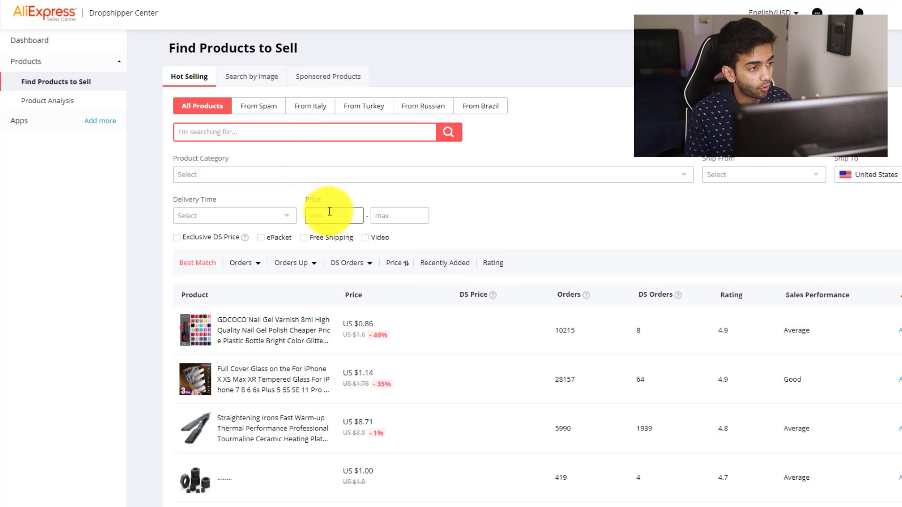
scroll(322, 392, "down", 3)
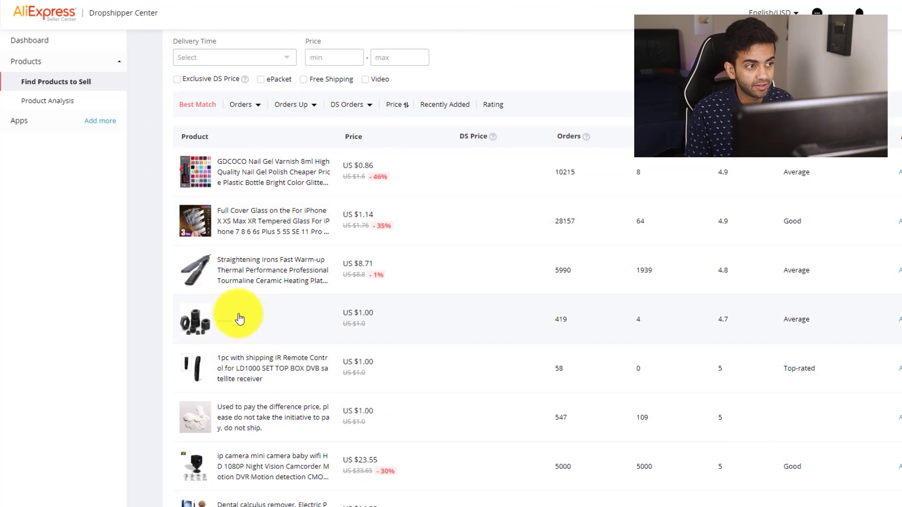
scroll(402, 302, "up", 3)
scroll(402, 309, "down", 10)
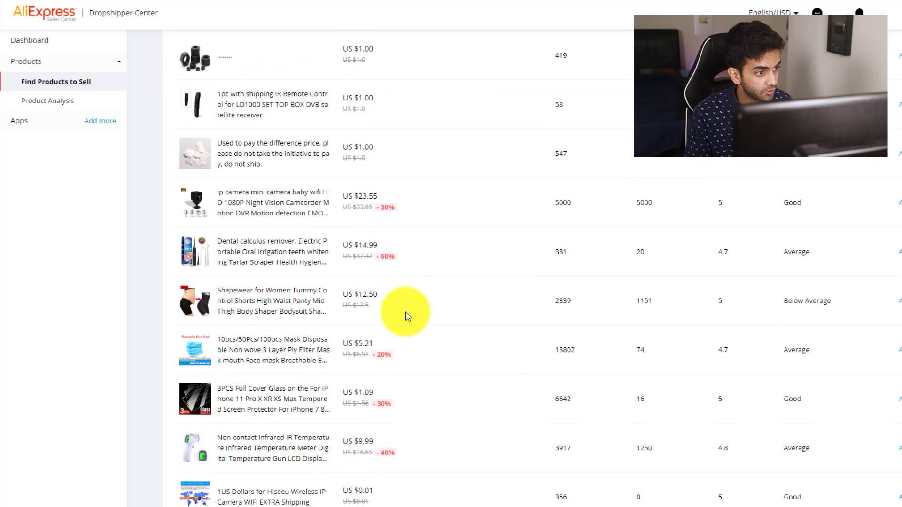
scroll(407, 313, "down", 4)
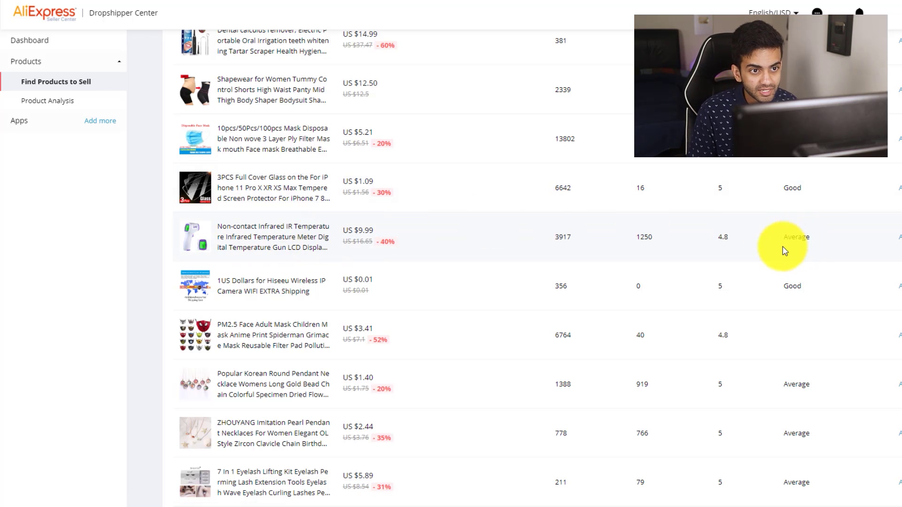
scroll(662, 257, "up", 10)
scroll(665, 262, "down", 10)
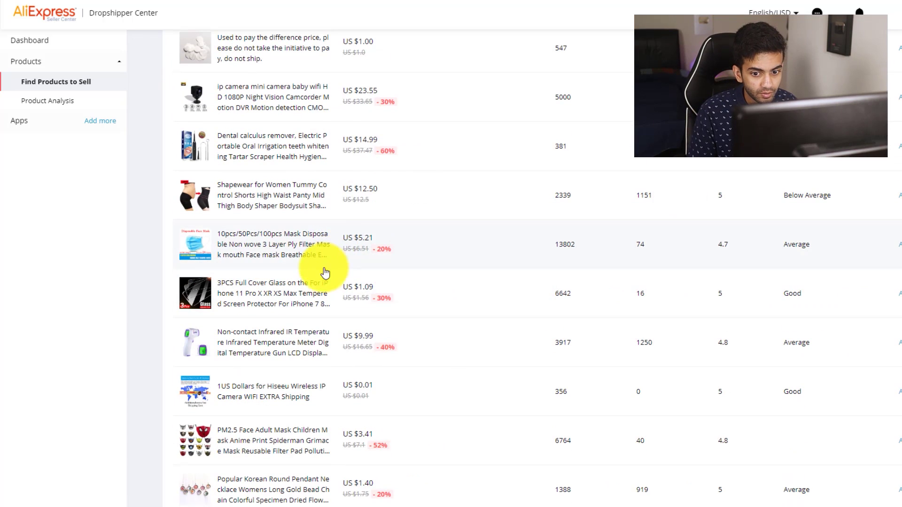
Open the sales analysis of the non-contact infrared thermometer and inspect its daily sales volume from July 19 to 25.
left_click(896, 342)
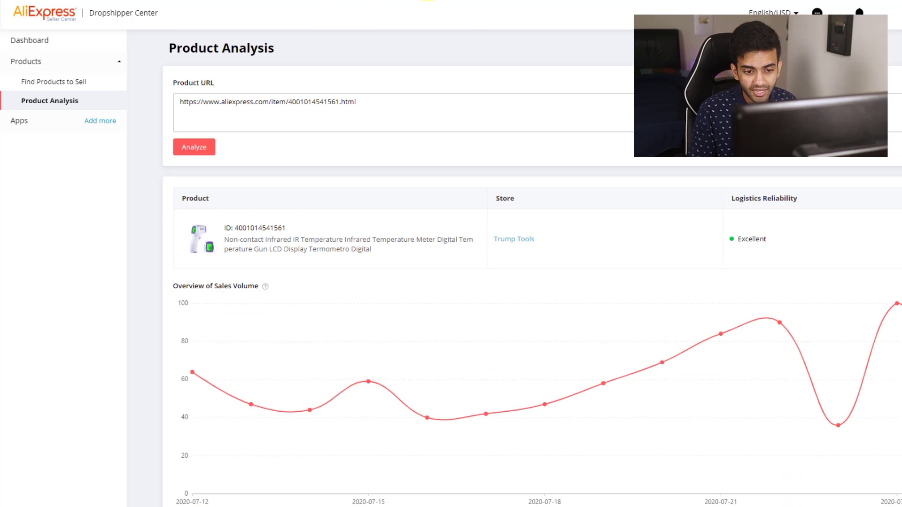
mouse_move(896, 311)
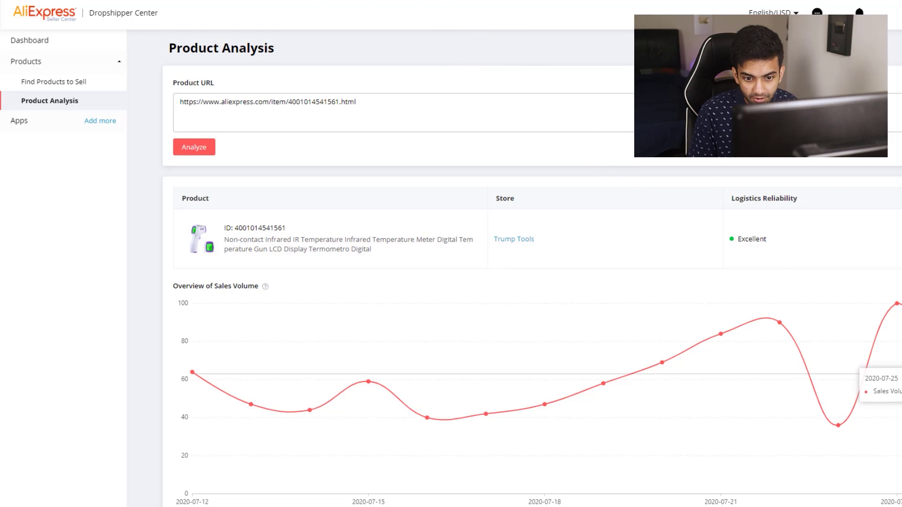
mouse_move(839, 416)
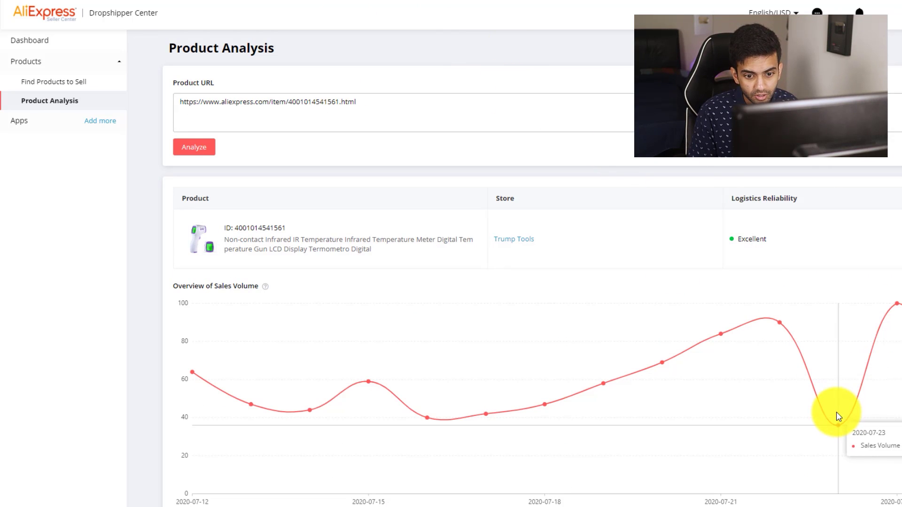
mouse_move(751, 345)
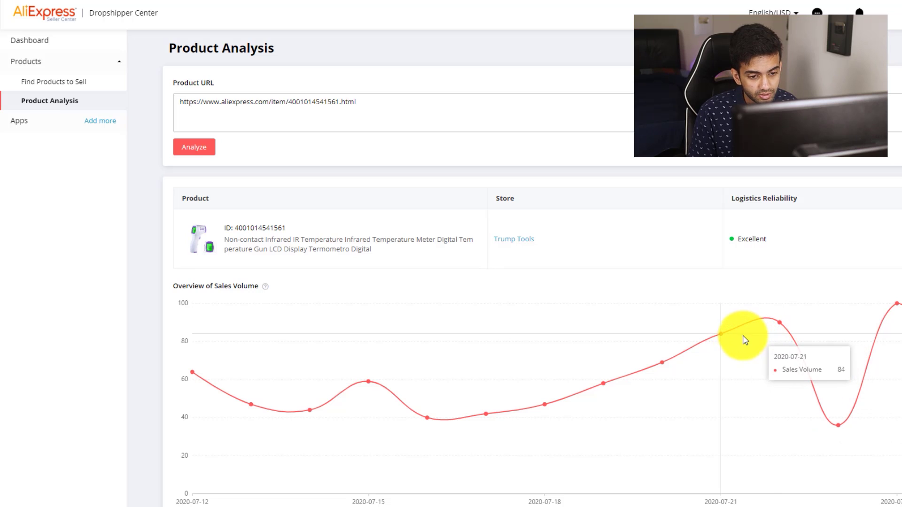
mouse_move(689, 358)
mouse_move(632, 382)
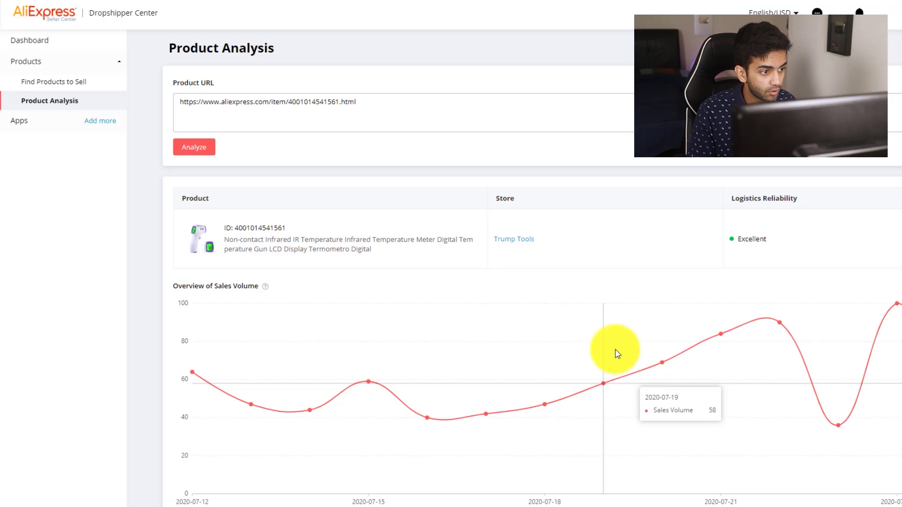
Check the reviews and orders on the thermometer's AliExpress listing, and calculate 450/5900 with a Google search.
left_click(397, 245)
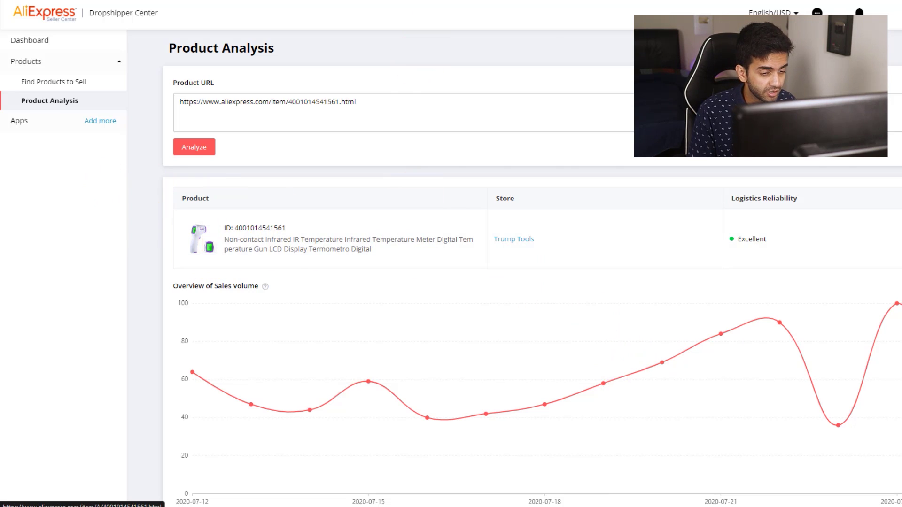
left_click_drag(510, 182, 558, 184)
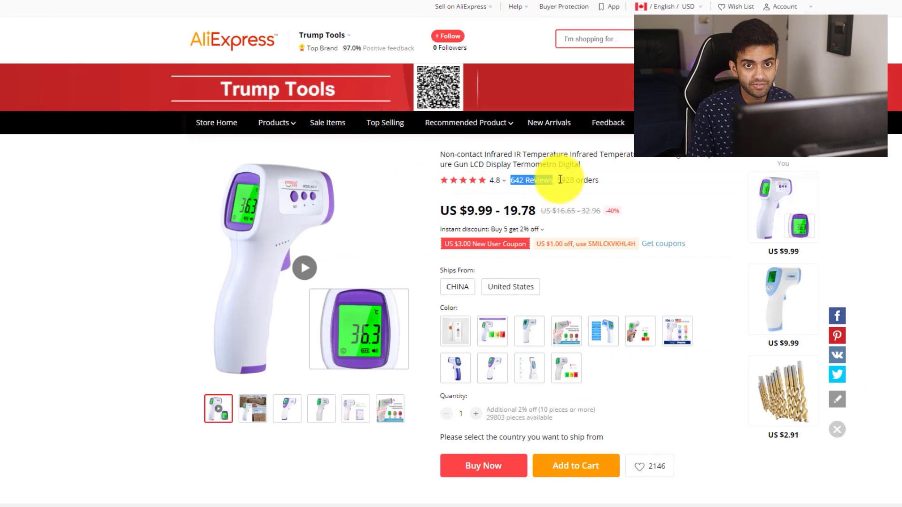
key("ctrl+t")
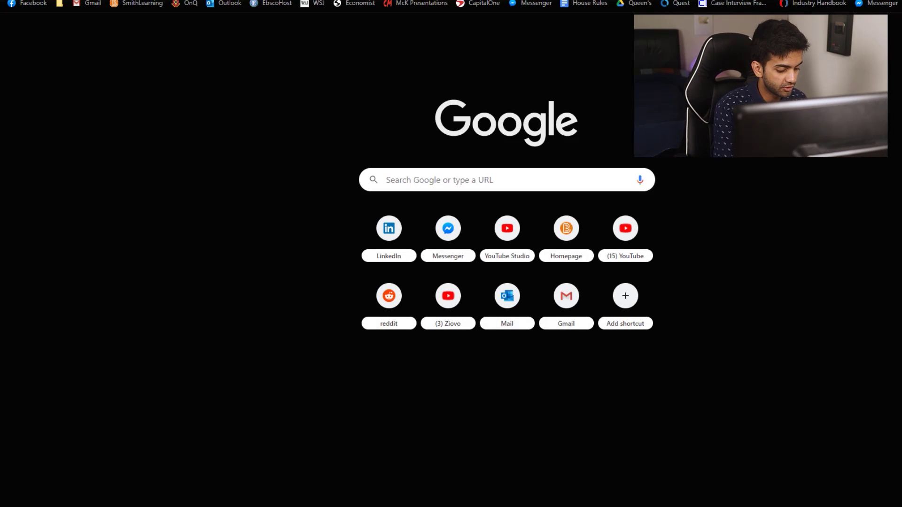
type("4")
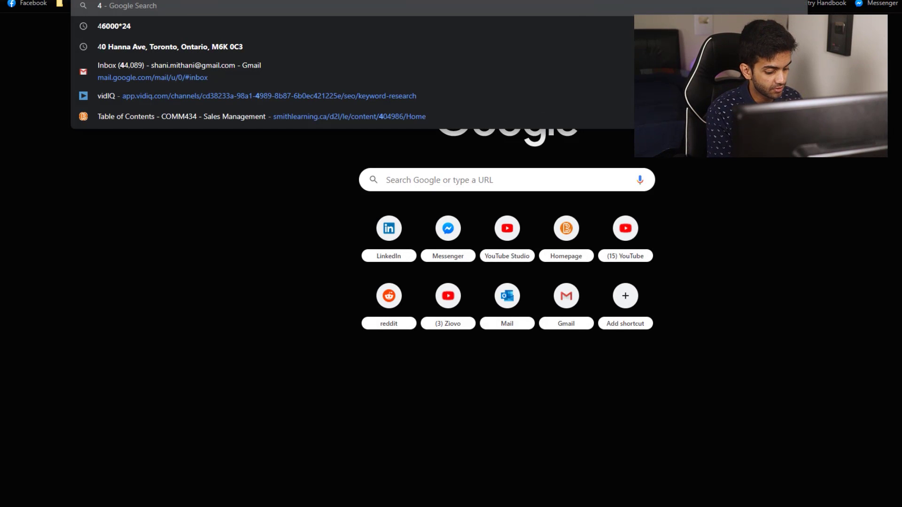
type("50/5900")
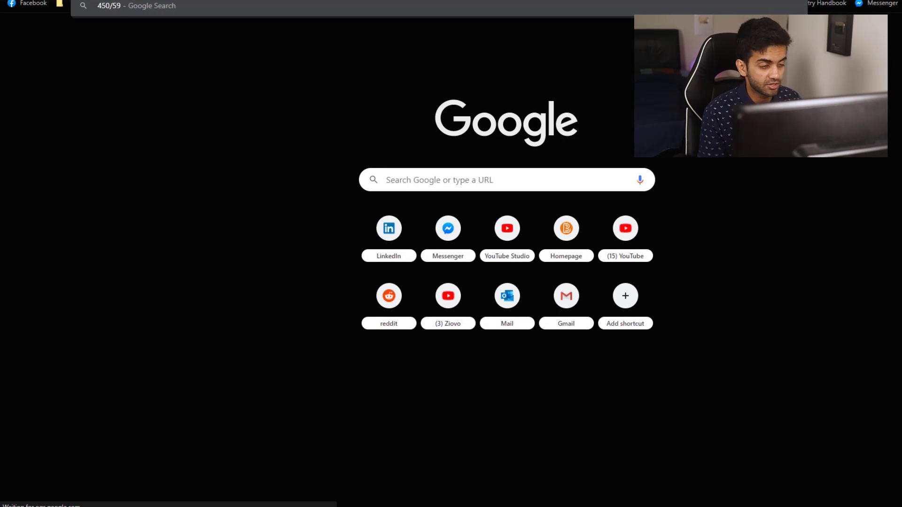
key("Return")
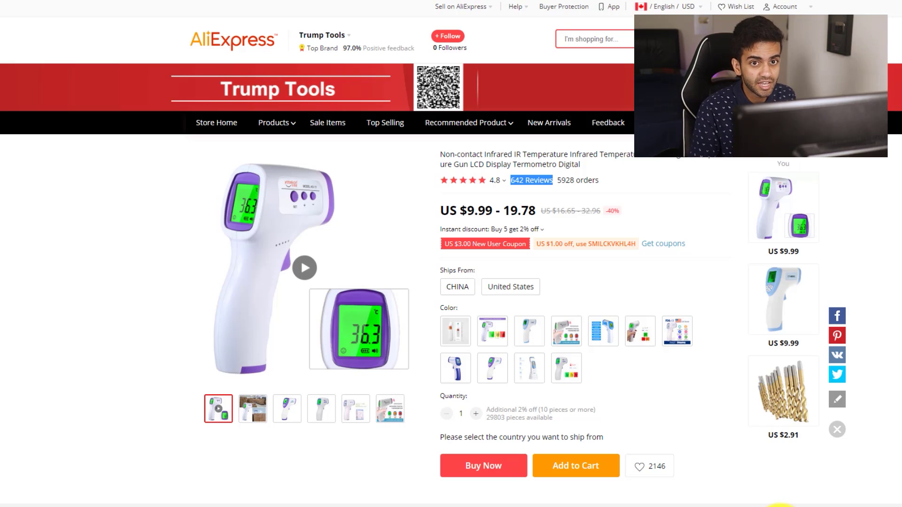
Search Google for "infarared thermometer for sale" and compare the retail prices of the shopping results.
key("ctrl+t")
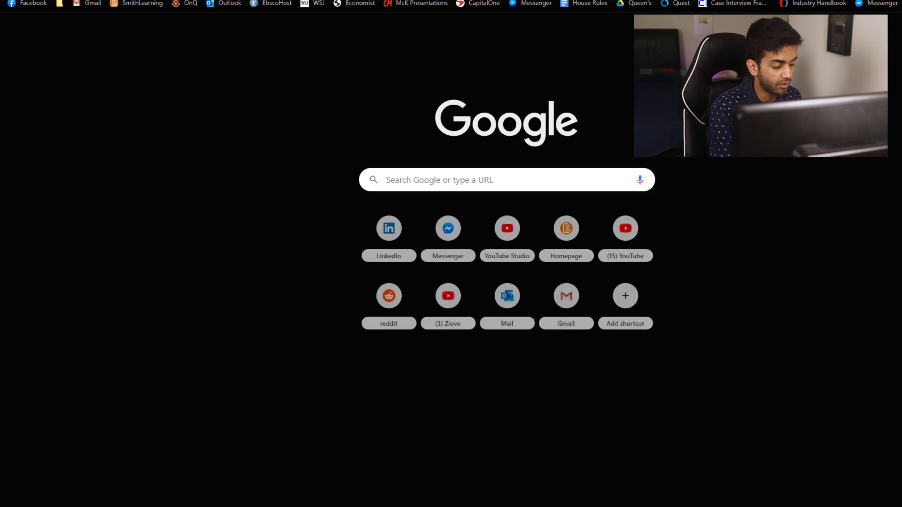
type("infra")
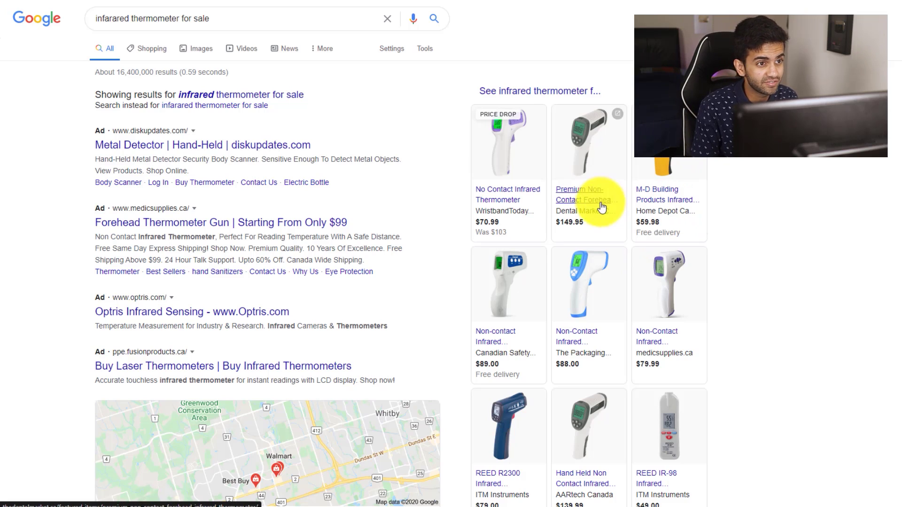
mouse_move(593, 200)
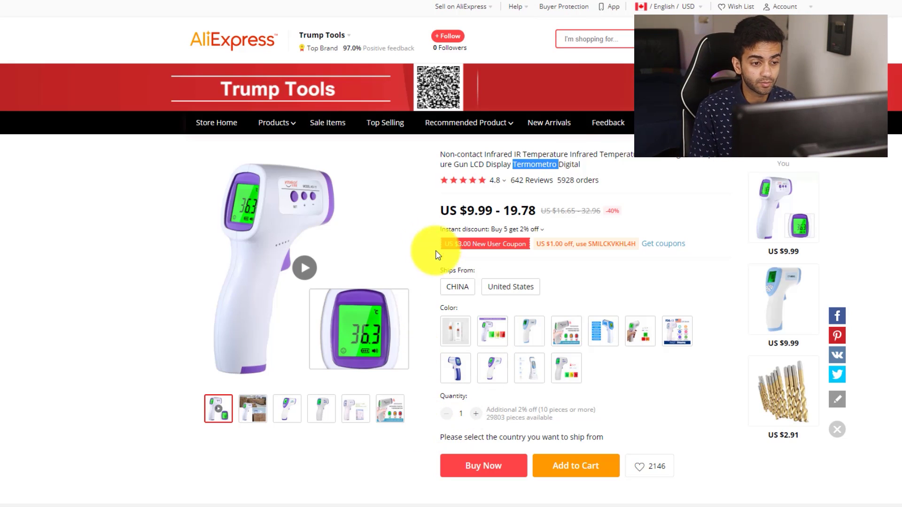
Check shipping from the United States on the thermometer listing, and look at CJ Dropshipping's warehouse options.
left_click(513, 294)
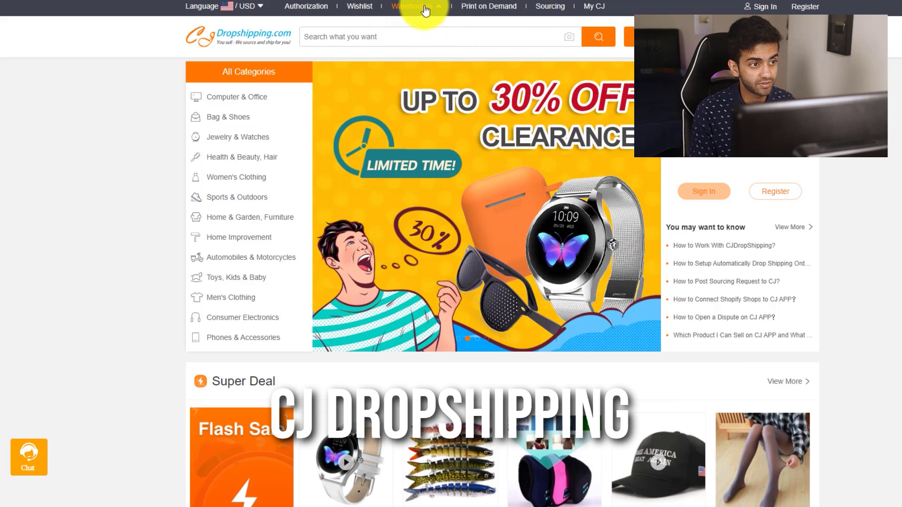
mouse_move(413, 9)
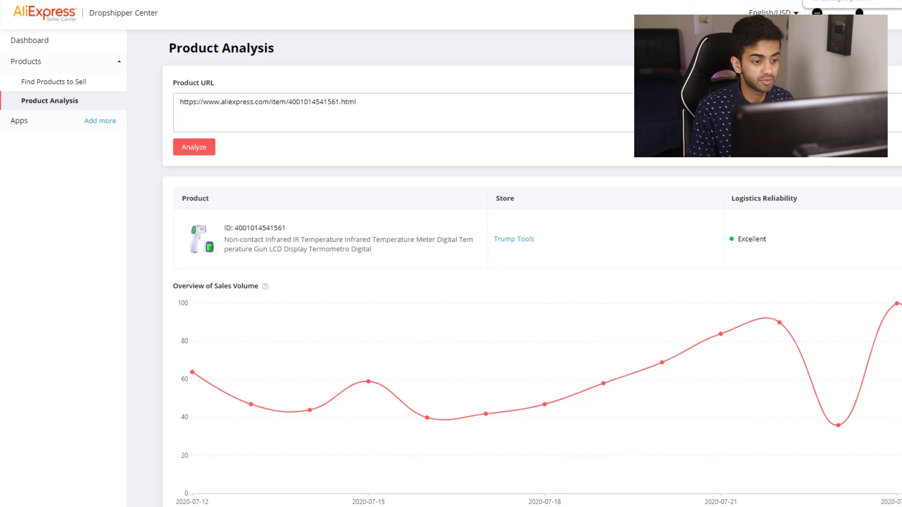
Open Facebook in a new browser tab and dismiss its notification request.
key("ctrl+t")
type("fac")
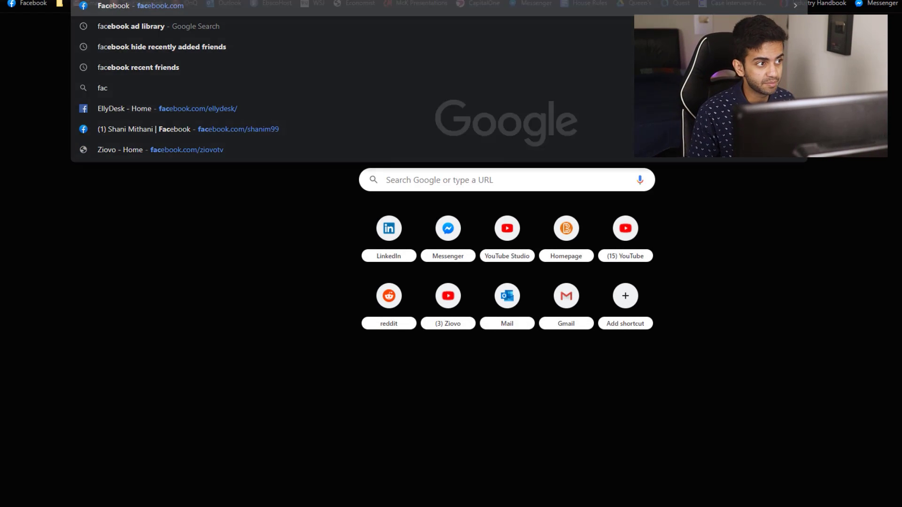
key("Return")
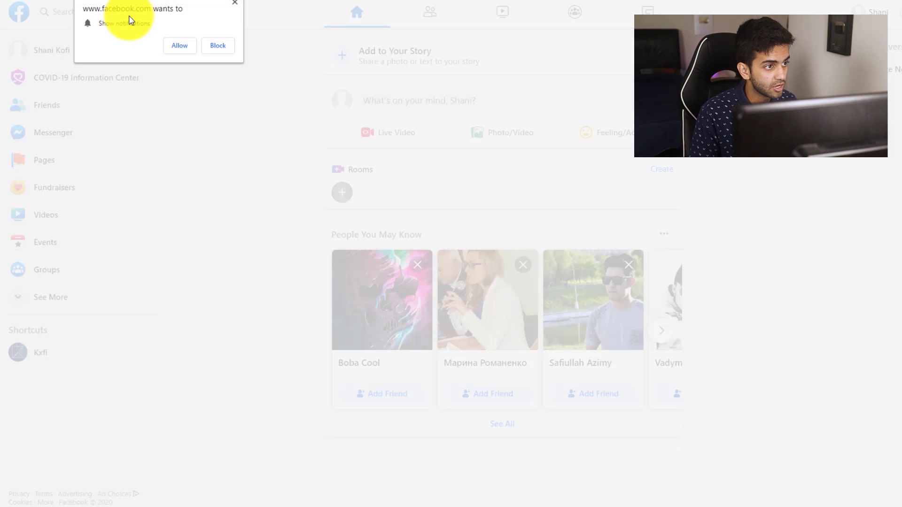
left_click(239, 6)
Search Facebook for "laptop stand" and filter the results to videos.
left_click(136, 12)
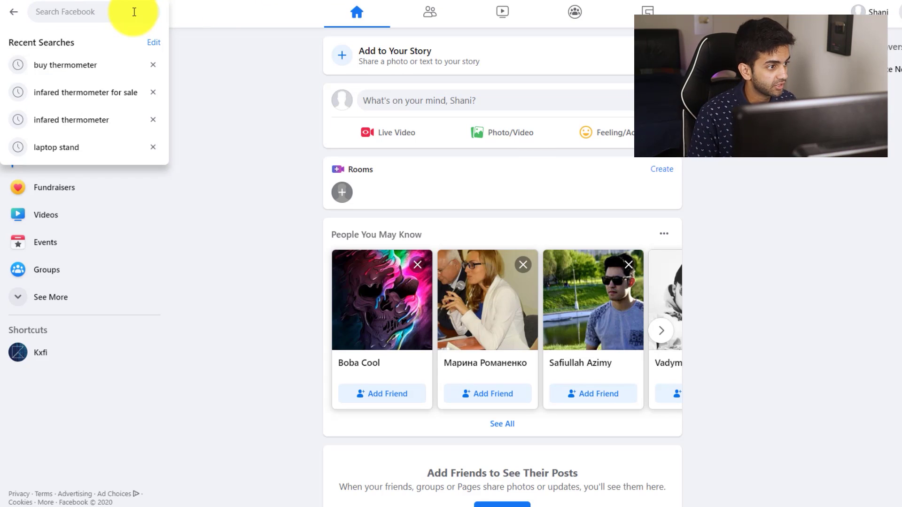
left_click(71, 146)
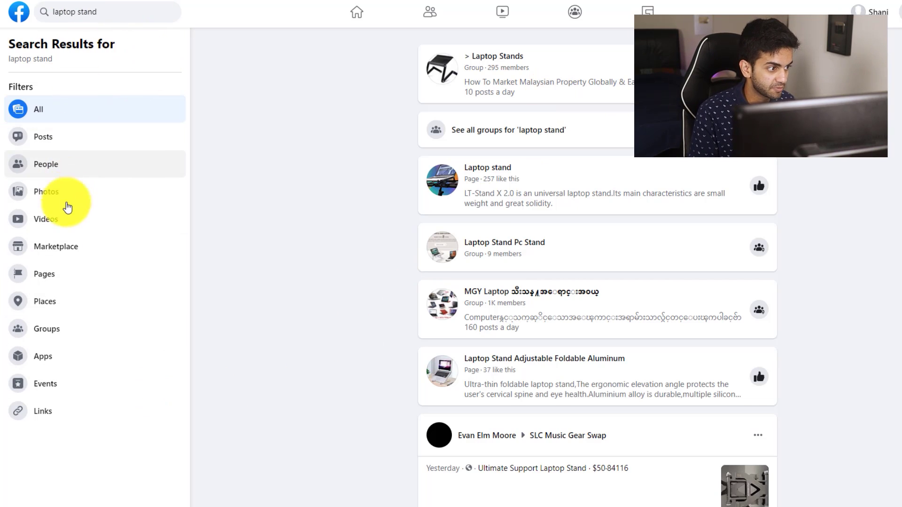
left_click(71, 224)
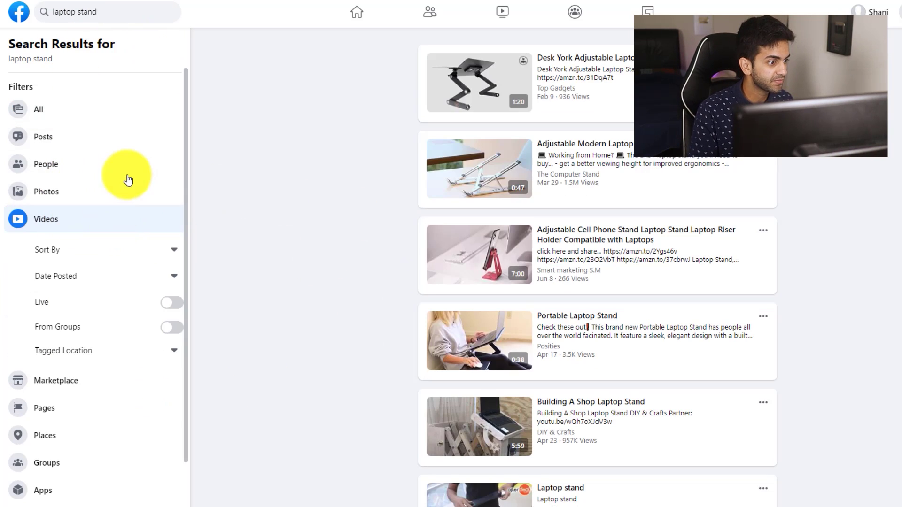
Browse the laptop stand video results, open The Computer Stand's Adjustable Modern Laptop Stand video, skim through it and pause it.
left_click(133, 276)
left_click(305, 257)
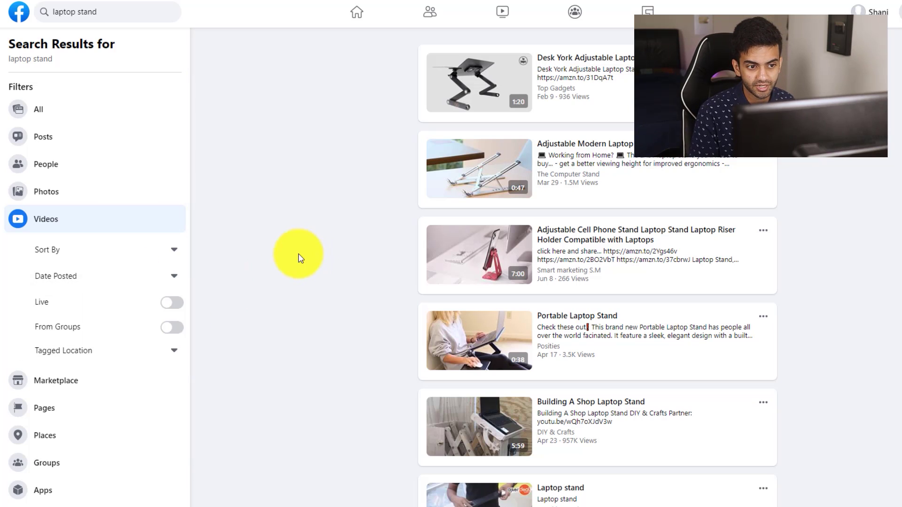
scroll(770, 217, "down", 10)
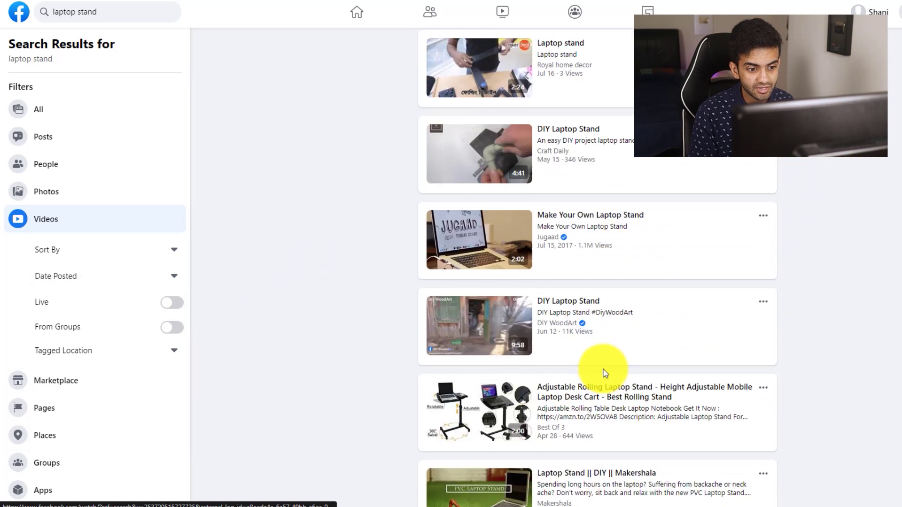
scroll(605, 374, "up", 3)
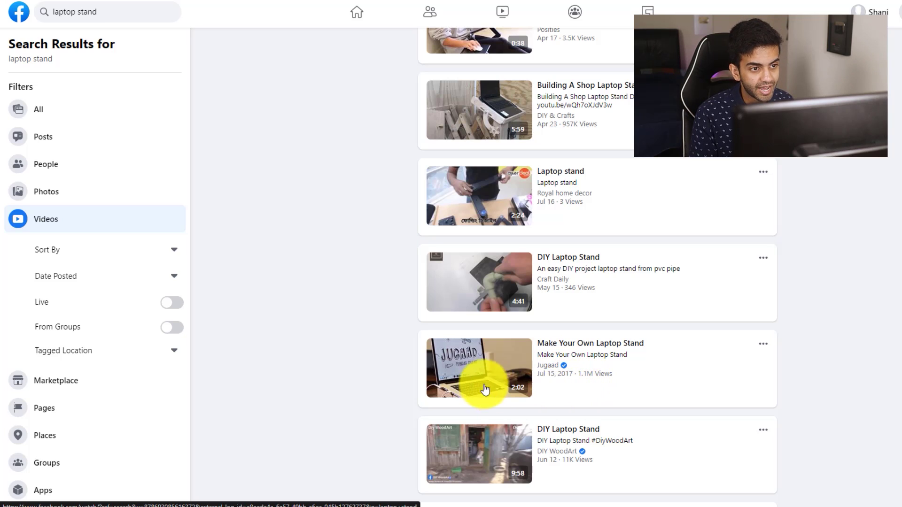
scroll(650, 358, "up", 7)
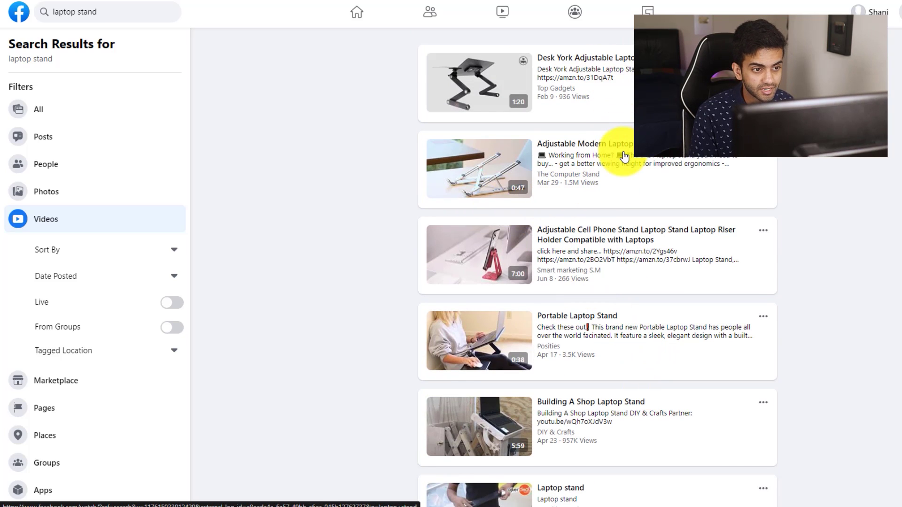
left_click(596, 142)
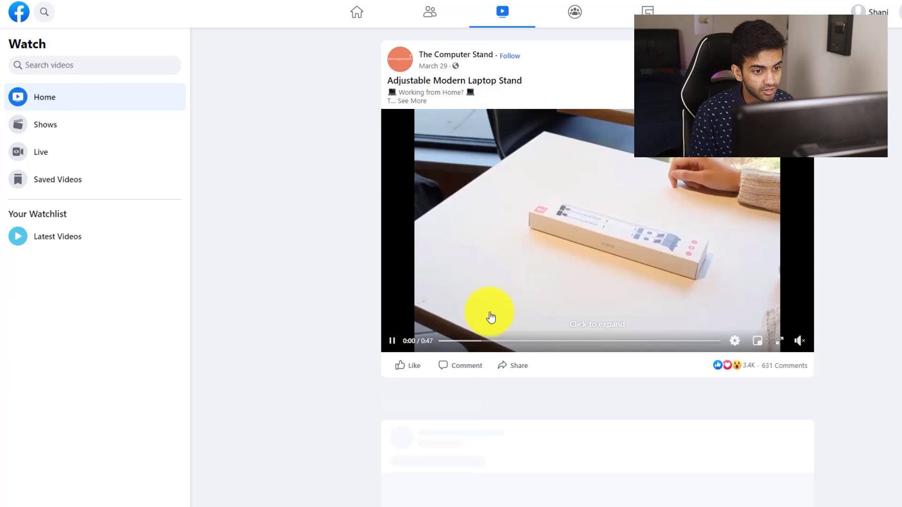
left_click(584, 341)
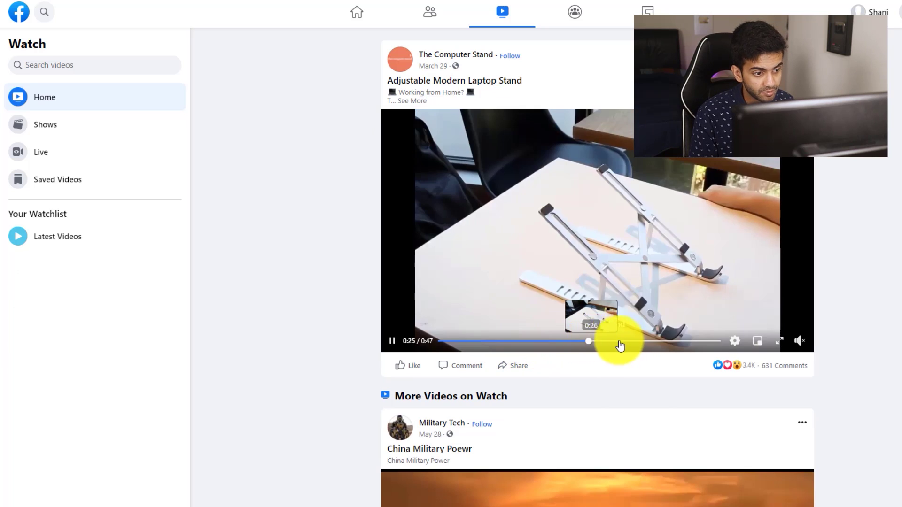
left_click(644, 341)
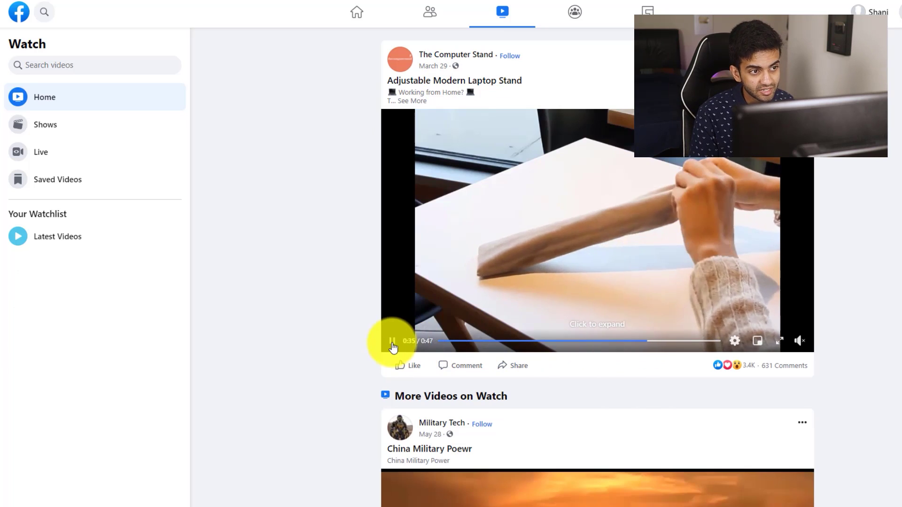
left_click(392, 342)
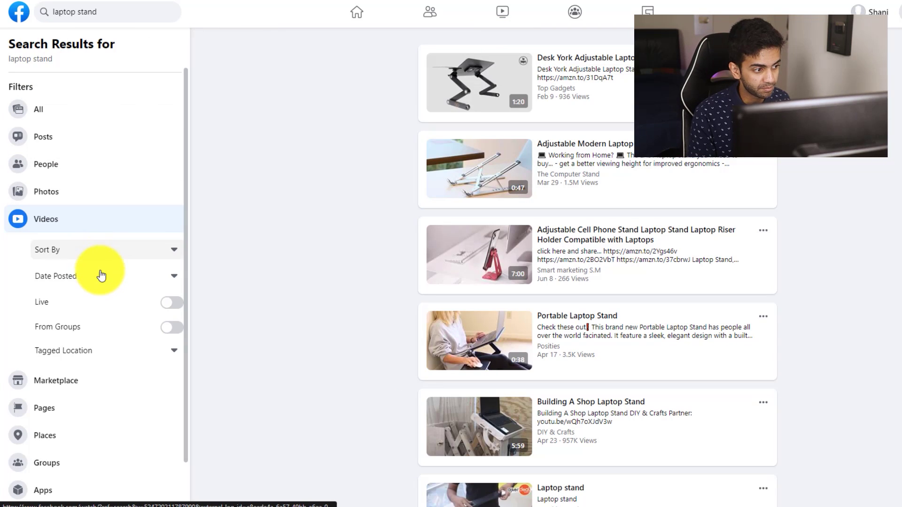
Filter the laptop stand videos by date posted, trying This Week first and settling on This Month.
left_click(101, 276)
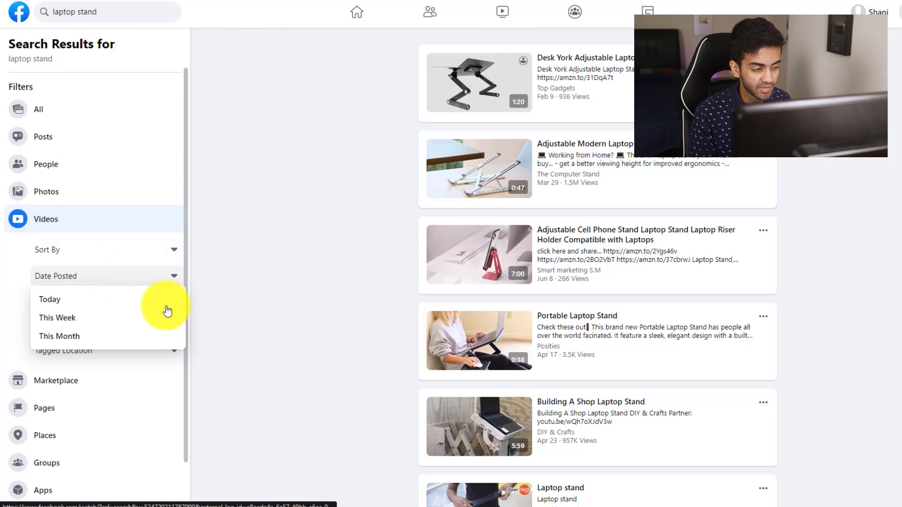
left_click(139, 324)
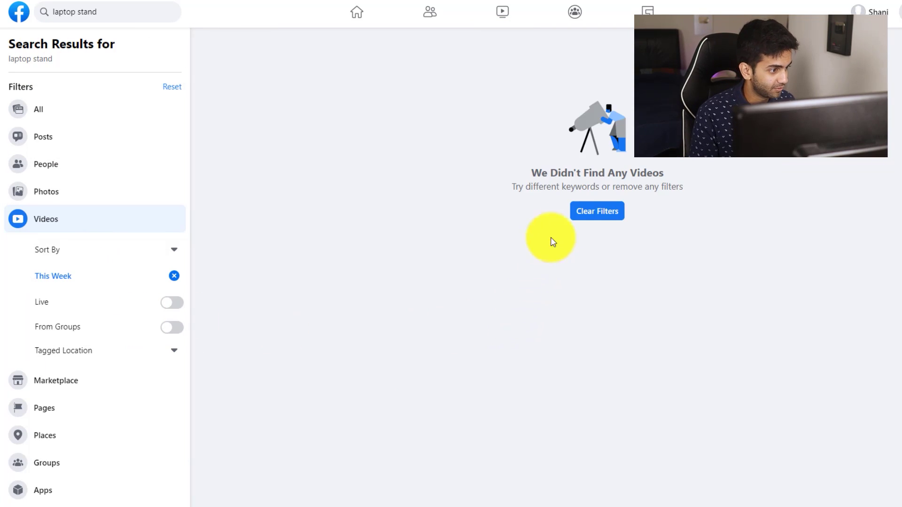
left_click(112, 277)
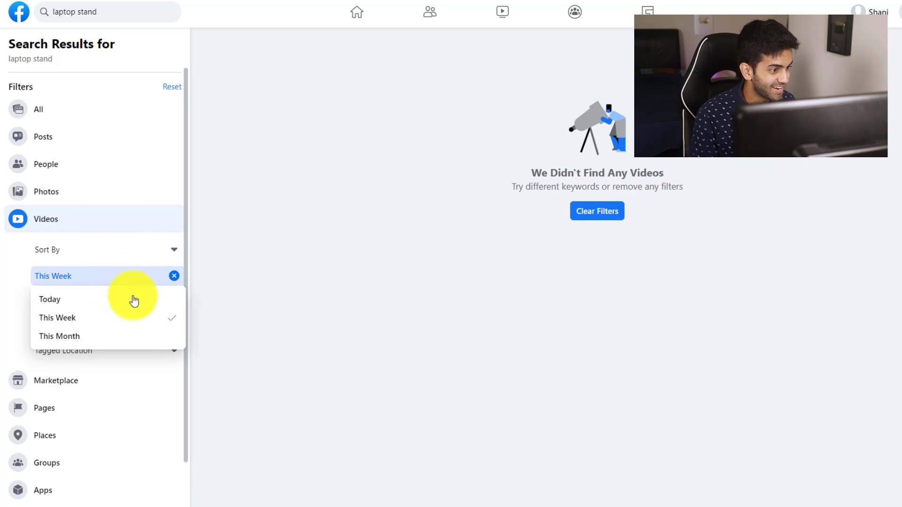
left_click(137, 337)
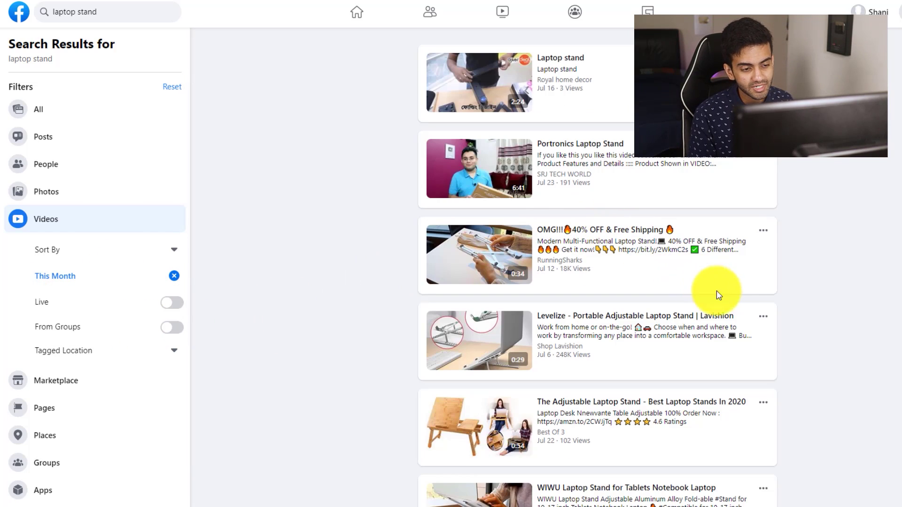
Look through this month's laptop stand videos, open Shop Lavishion's Levelize Portable Adjustable Laptop Stand video and pause it.
scroll(723, 305, "down", 3)
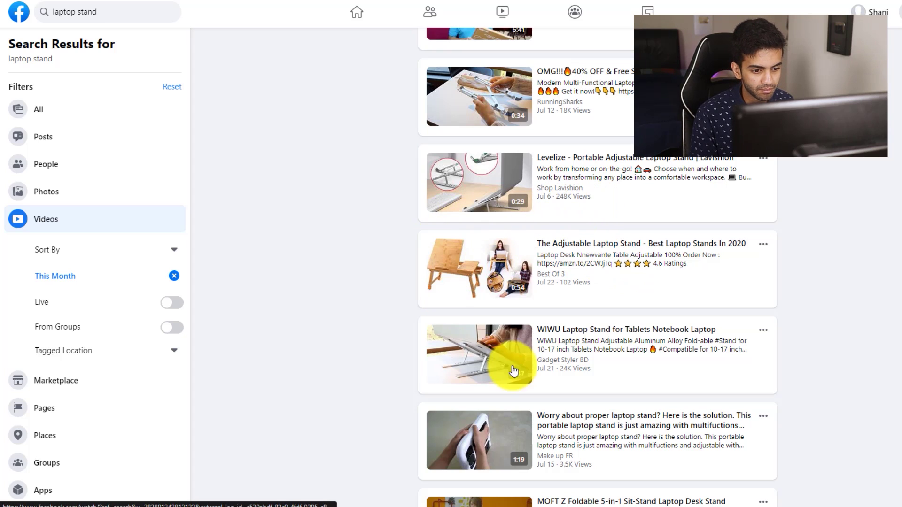
scroll(527, 372, "down", 5)
scroll(629, 389, "up", 4)
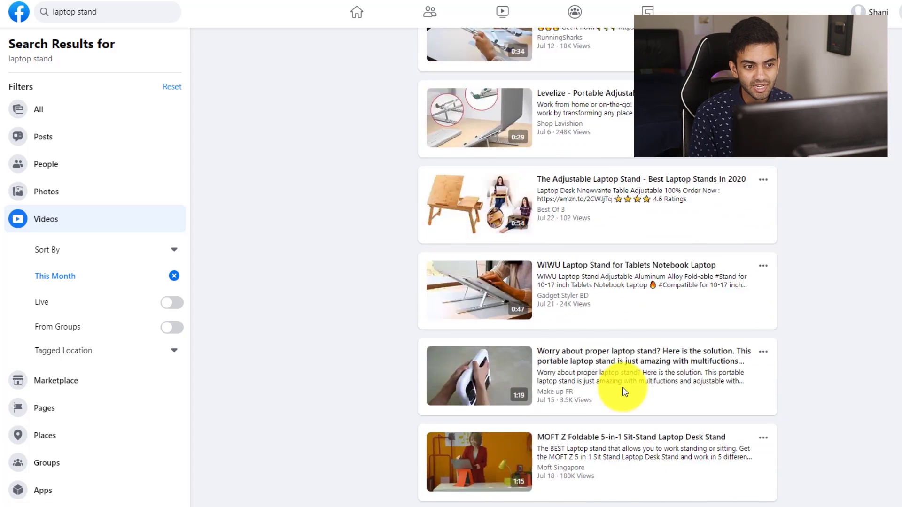
scroll(625, 392, "up", 3)
left_click(612, 267)
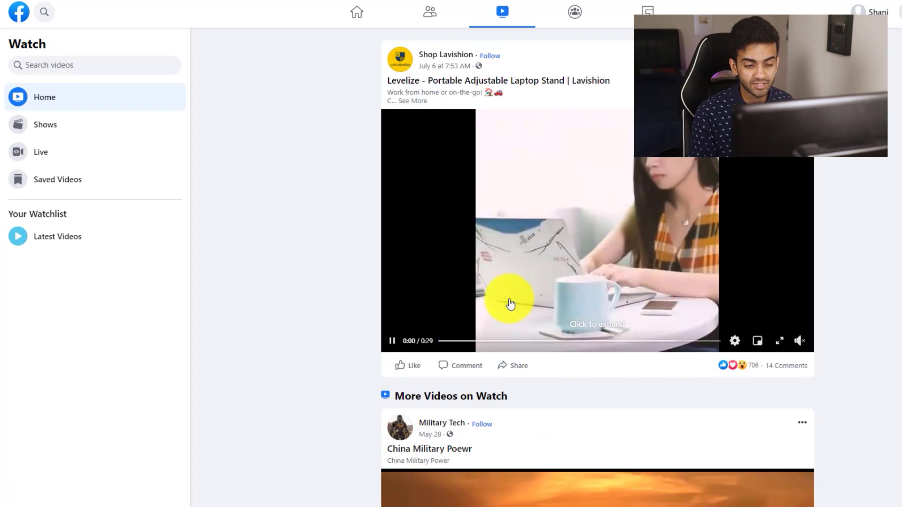
left_click(393, 341)
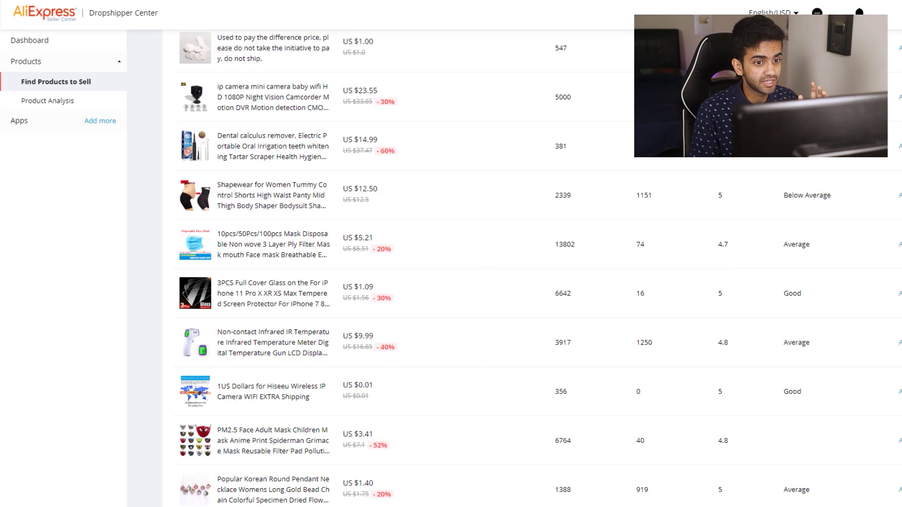
scroll(560, 181, "up", 5)
scroll(559, 181, "down", 5)
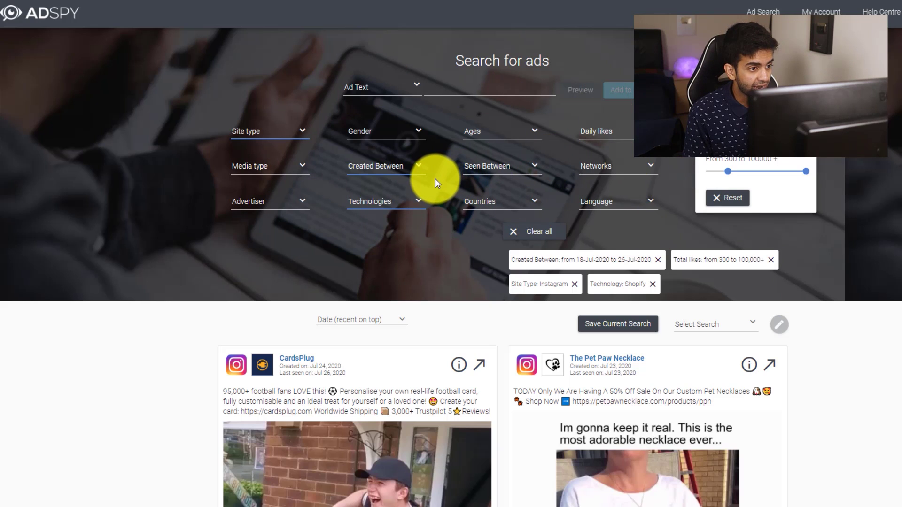
Review AdSpy's search filters for creation date, total likes, site type and the Shopify technology without changing them.
left_click(413, 168)
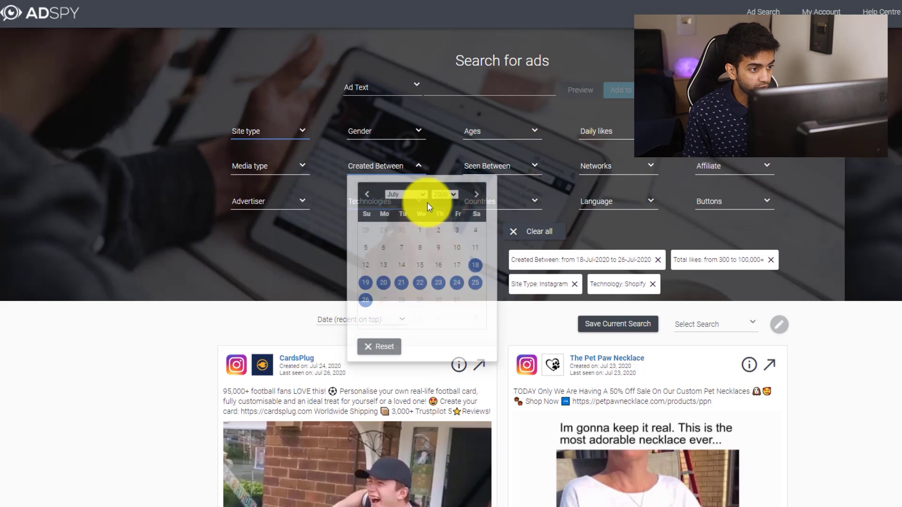
double_click(312, 242)
left_click(735, 139)
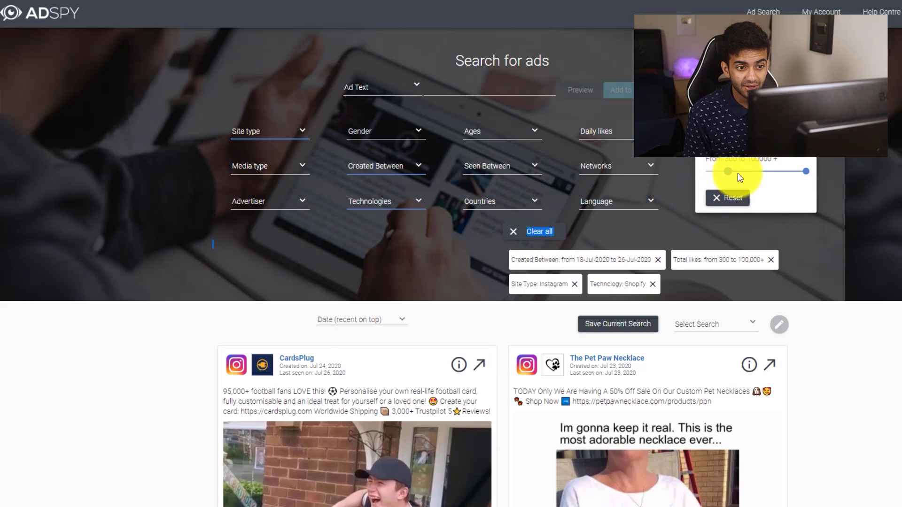
left_click(737, 108)
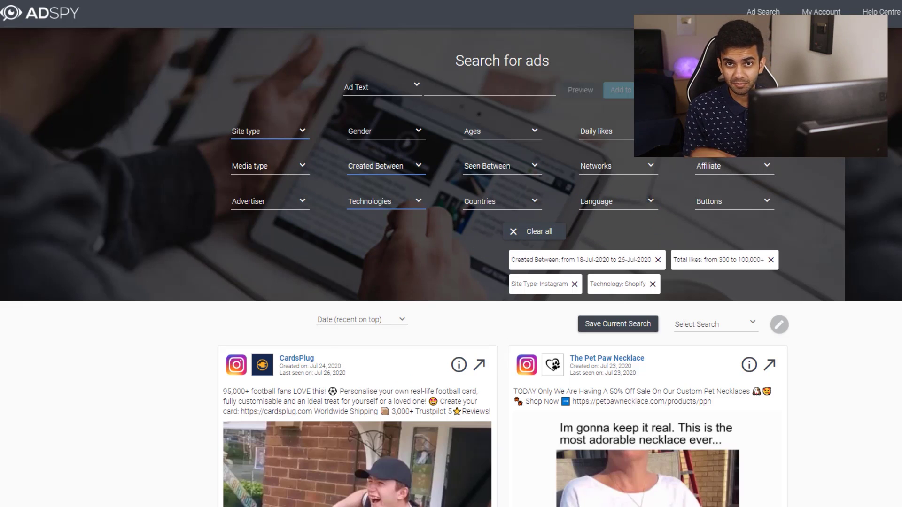
left_click(289, 138)
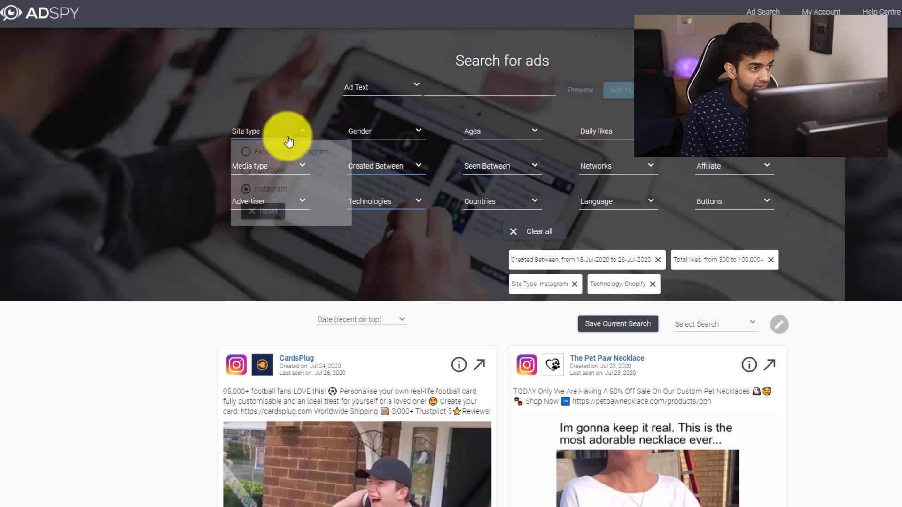
left_click(408, 224)
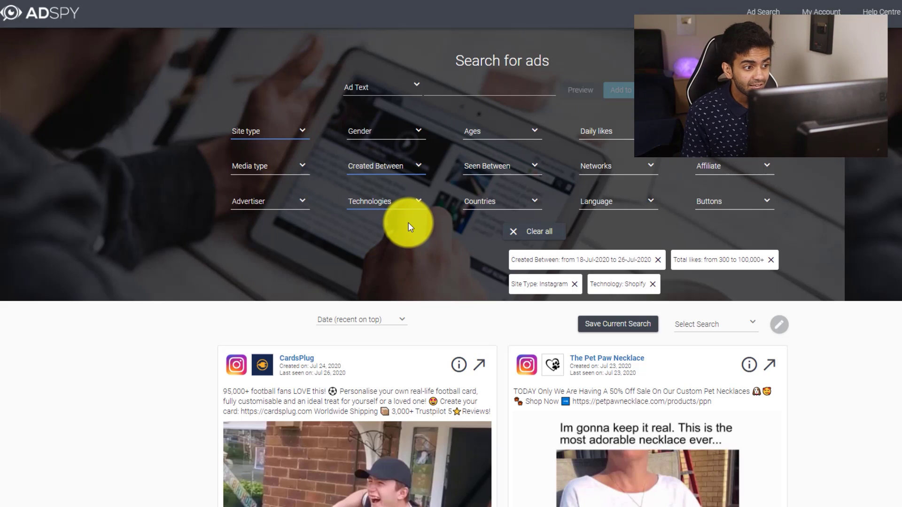
left_click(408, 202)
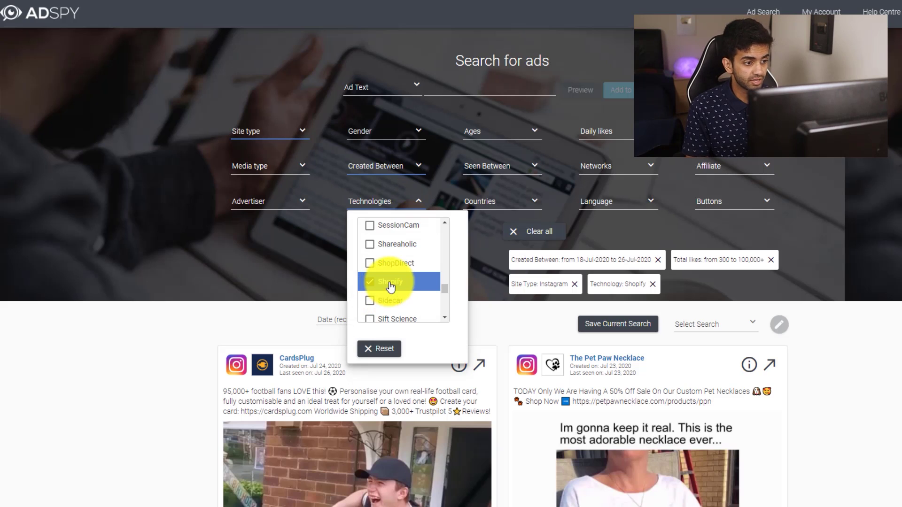
left_click(308, 286)
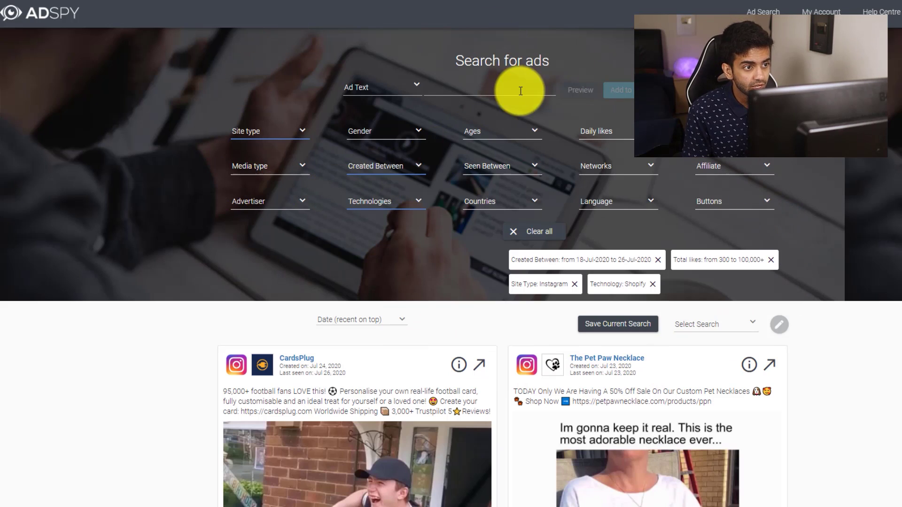
Examine the Instagram ads from Shopify stores in the AdSpy results for potential products, their likes and their comments.
scroll(590, 272, "down", 6)
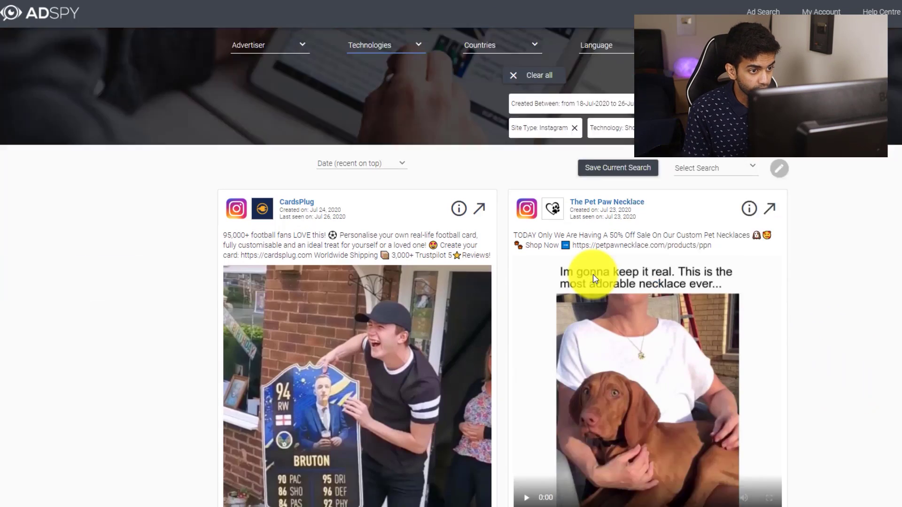
scroll(871, 364, "down", 14)
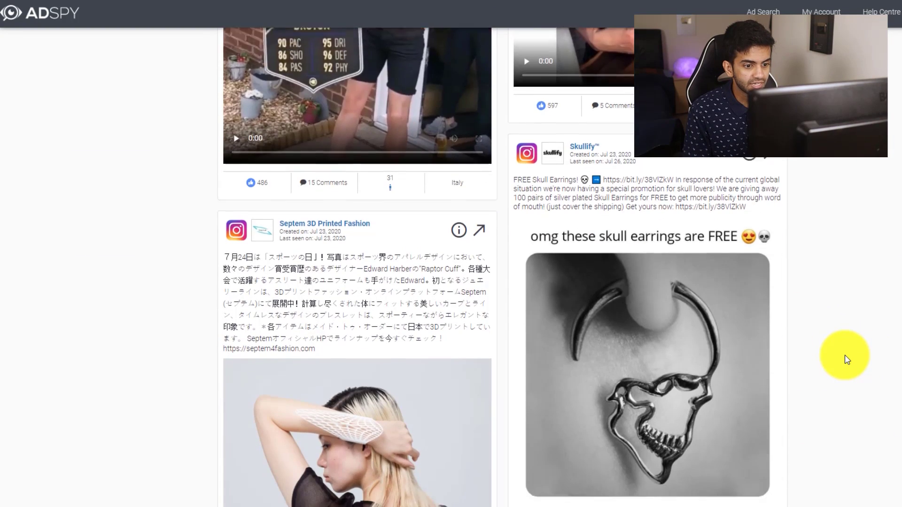
scroll(847, 360, "down", 16)
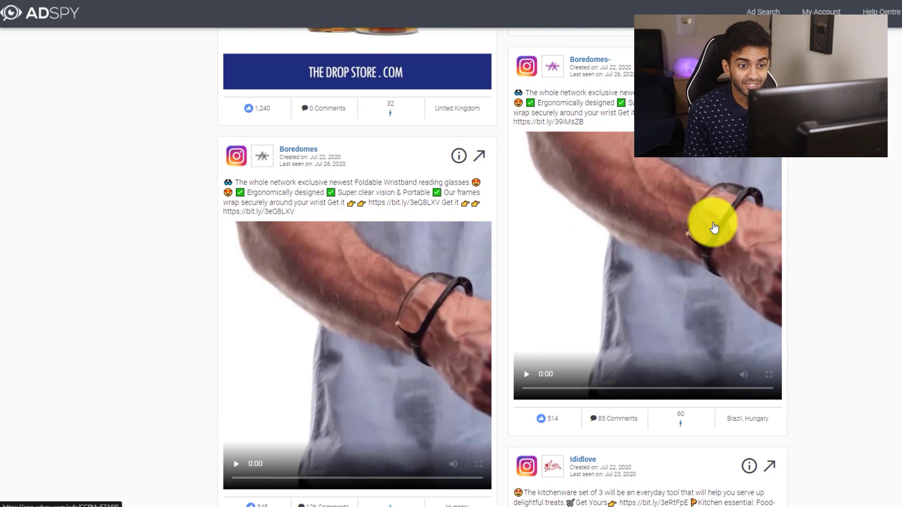
scroll(643, 254, "down", 5)
scroll(636, 271, "down", 2)
scroll(620, 282, "down", 4)
scroll(592, 292, "up", 4)
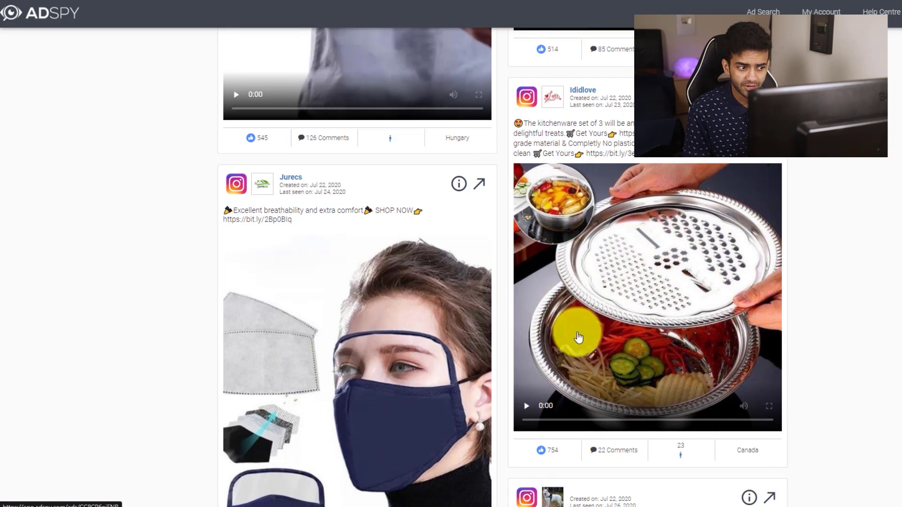
scroll(711, 324, "down", 15)
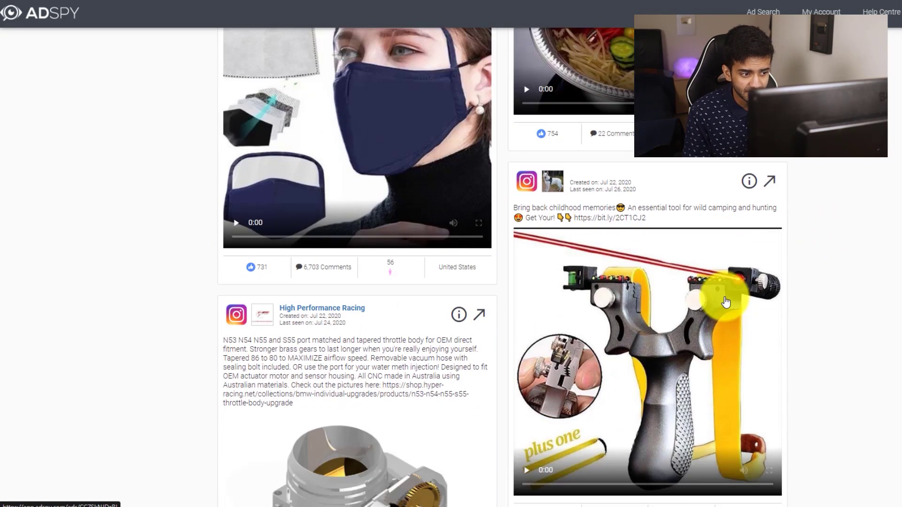
scroll(725, 301, "down", 12)
scroll(726, 300, "up", 4)
scroll(725, 300, "down", 3)
scroll(725, 300, "up", 1)
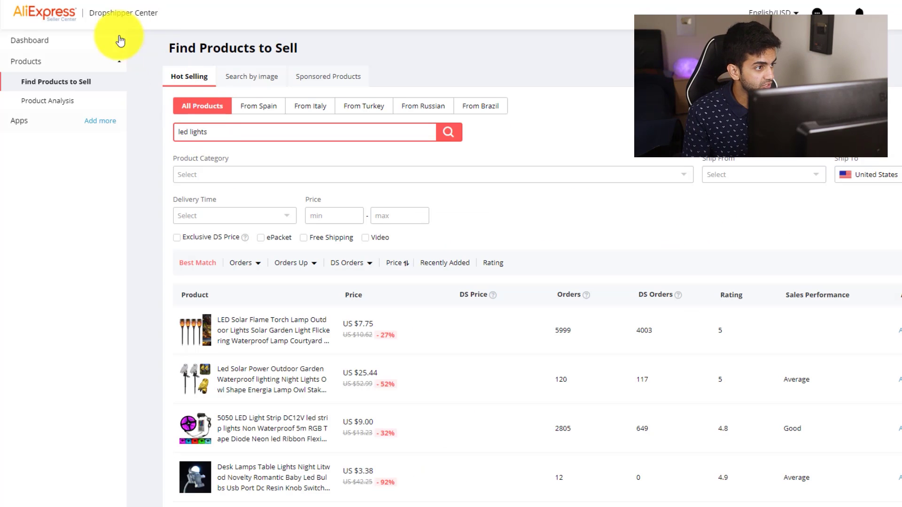
In AliExpress Dropshipper Center, open the product analysis of the 5050 LED Light Strip from the "led lights" results.
left_click_drag(235, 134, 165, 137)
scroll(399, 288, "down", 2)
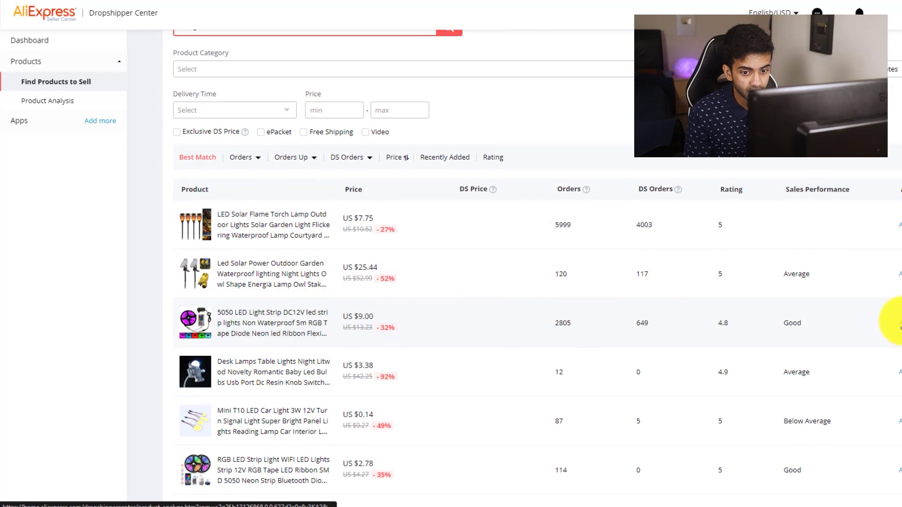
left_click(898, 322)
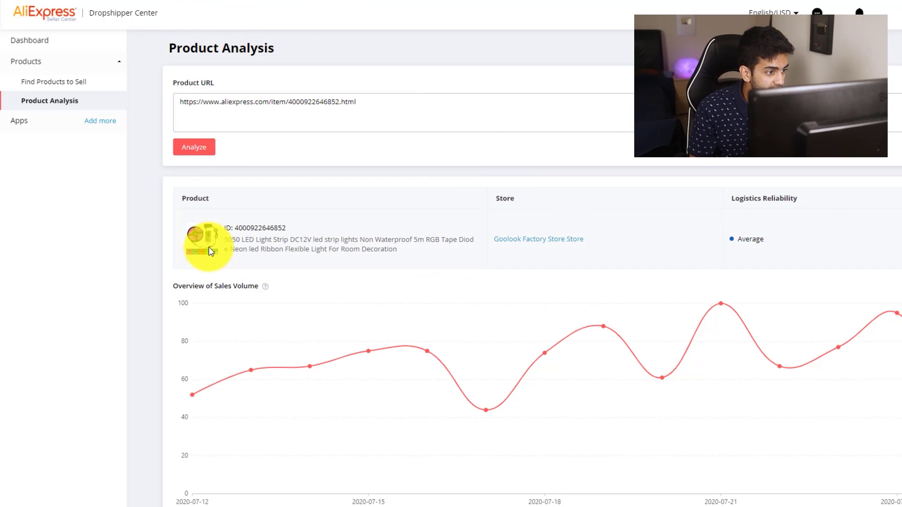
Open the 5050 LED Light Strip's AliExpress listing and check its order count and main product image.
left_click(433, 237)
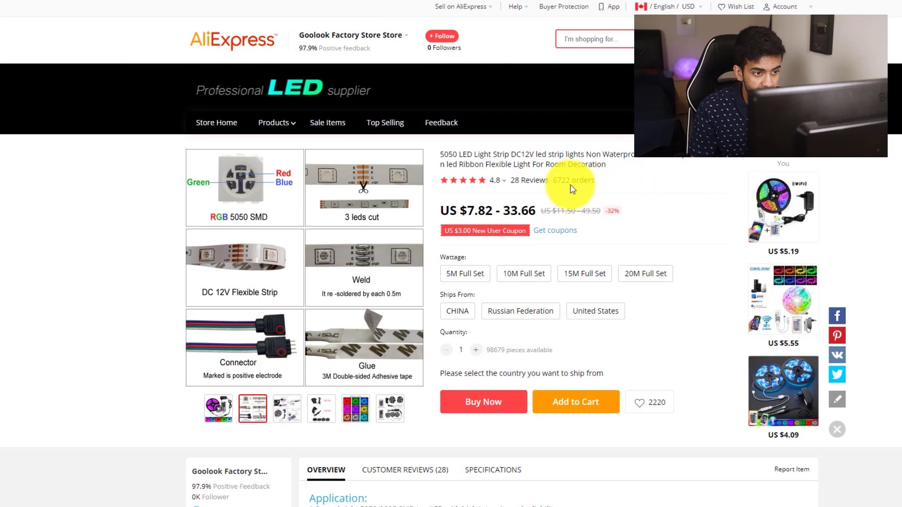
left_click_drag(553, 180, 595, 181)
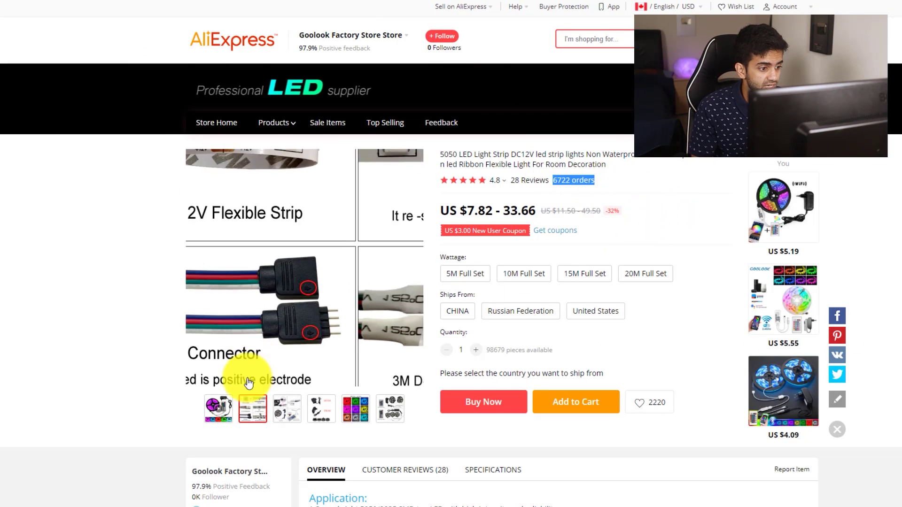
mouse_move(207, 414)
left_click(158, 403)
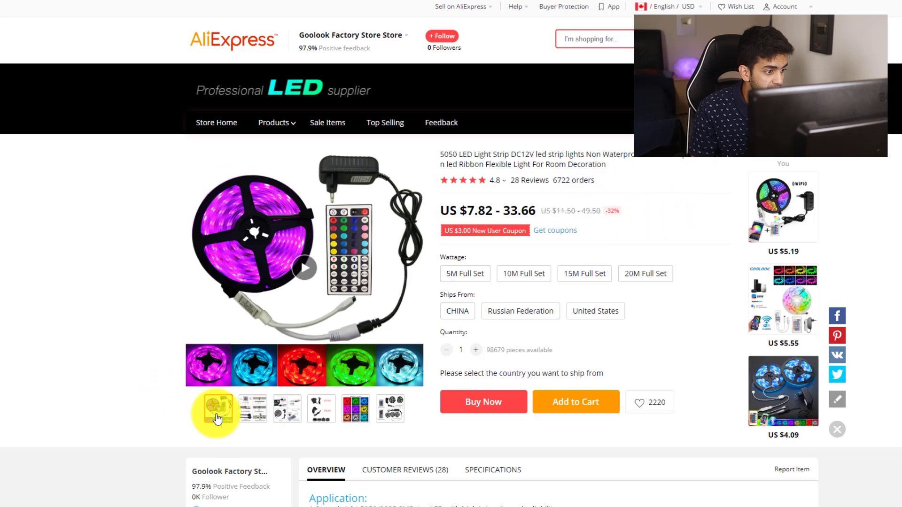
Review the colour and technical product images of the 5050 LED Light Strip listing and highlight its order count.
mouse_move(356, 408)
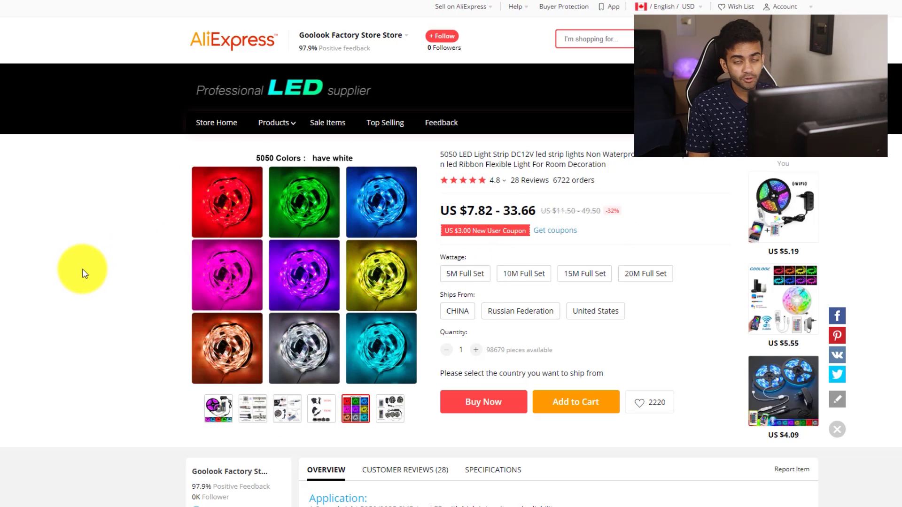
mouse_move(253, 412)
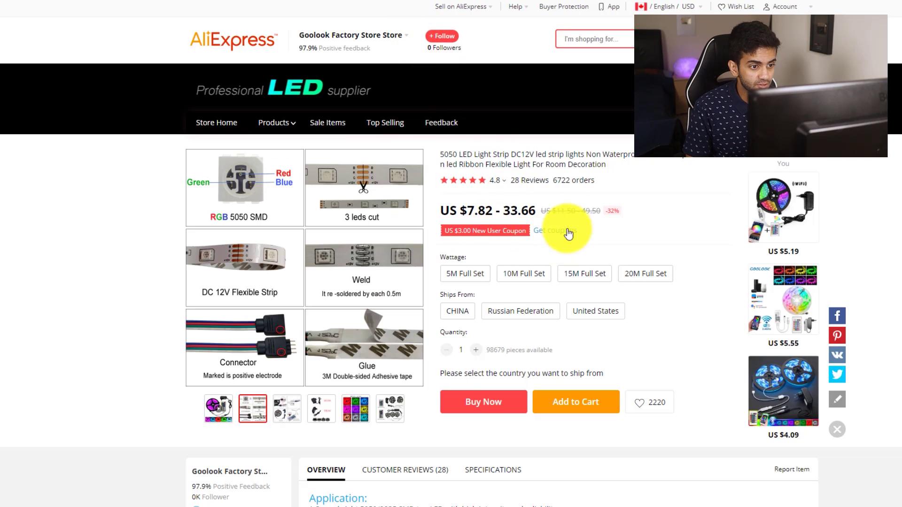
left_click_drag(551, 181, 583, 180)
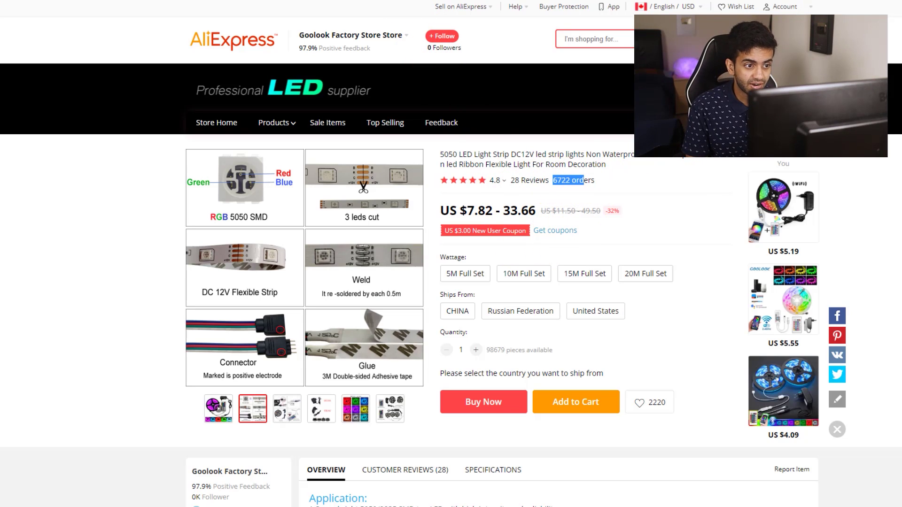
Calculate 500/6700 with a Google search in a new browser tab.
key("ctrl+t")
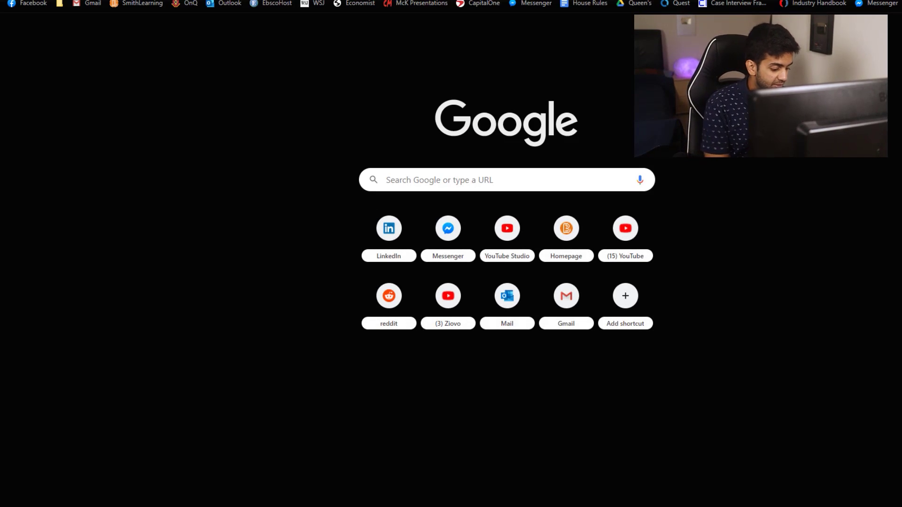
type("500")
type("*650")
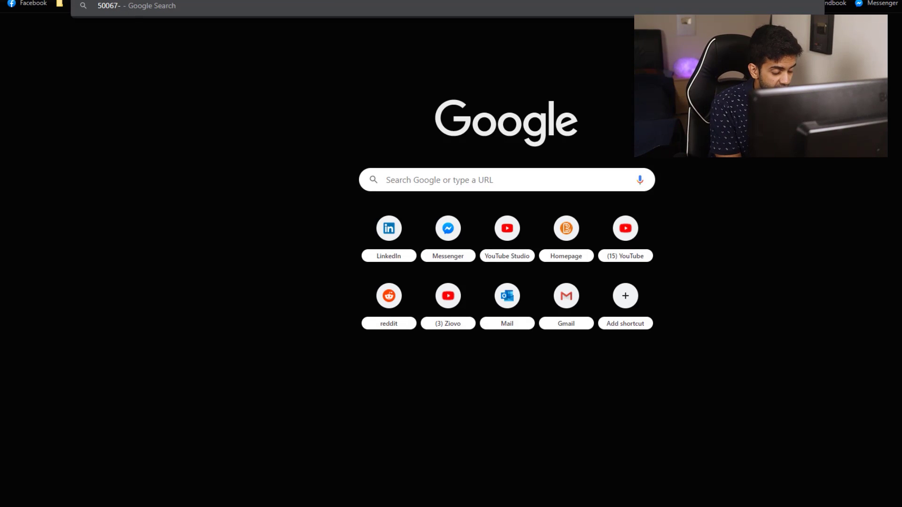
key("BackSpace")
key("BackSpace")
key("BackSpace")
key("BackSpace")
type("/6700")
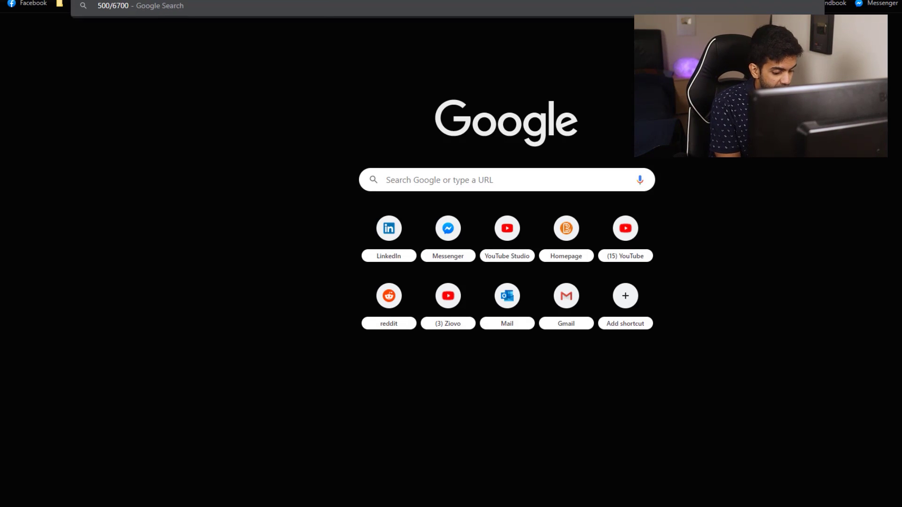
key("Return")
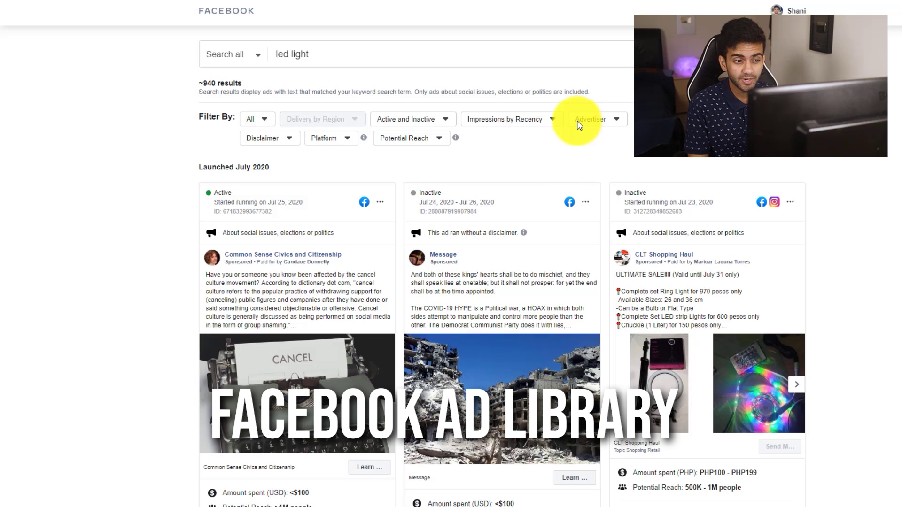
Examine the "led light" results in the Facebook Ad Library for relevant product ads, their spend and potential reach.
scroll(453, 261, "down", 1)
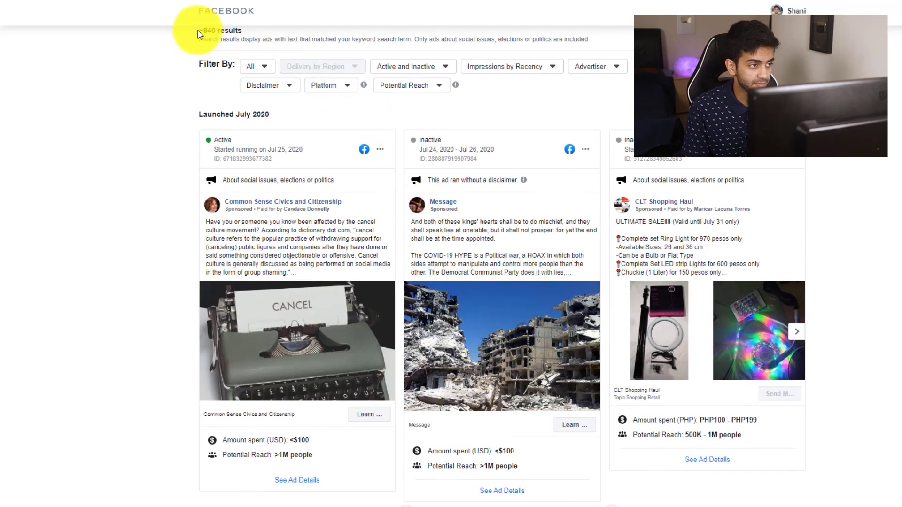
scroll(200, 34, "up", 1)
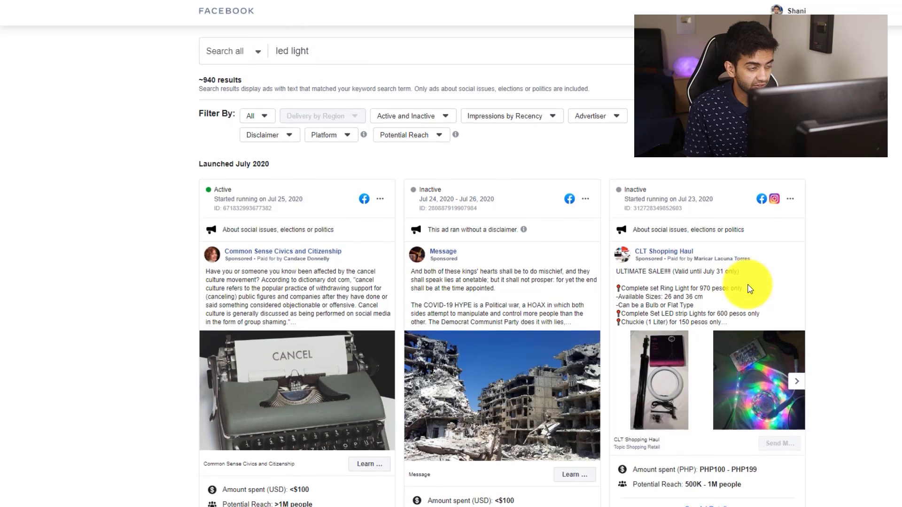
scroll(705, 235, "down", 6)
scroll(681, 225, "up", 5)
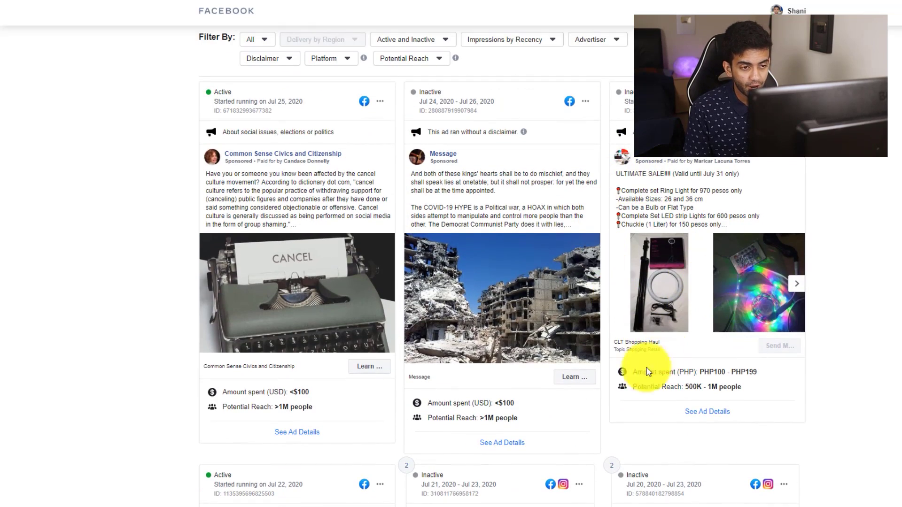
scroll(543, 288, "down", 1)
scroll(735, 285, "up", 3)
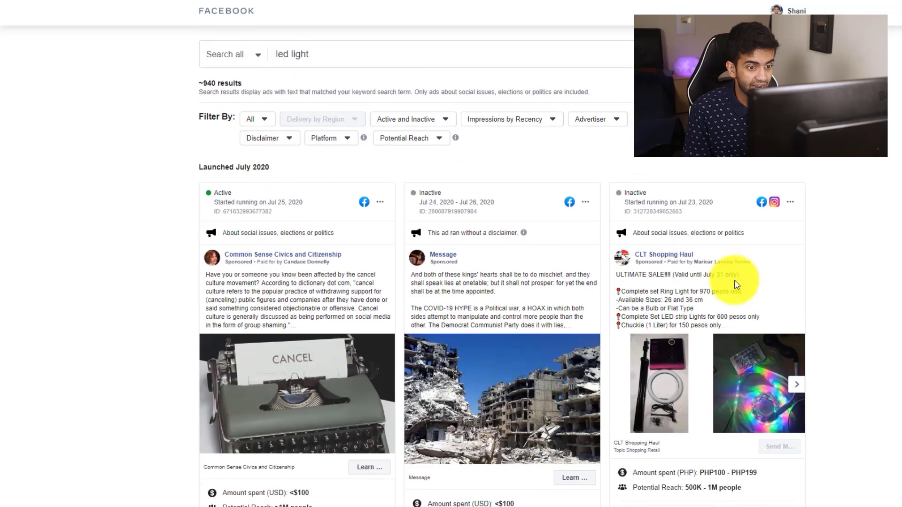
scroll(687, 397, "down", 1)
scroll(750, 388, "down", 6)
scroll(749, 389, "down", 18)
scroll(732, 377, "up", 19)
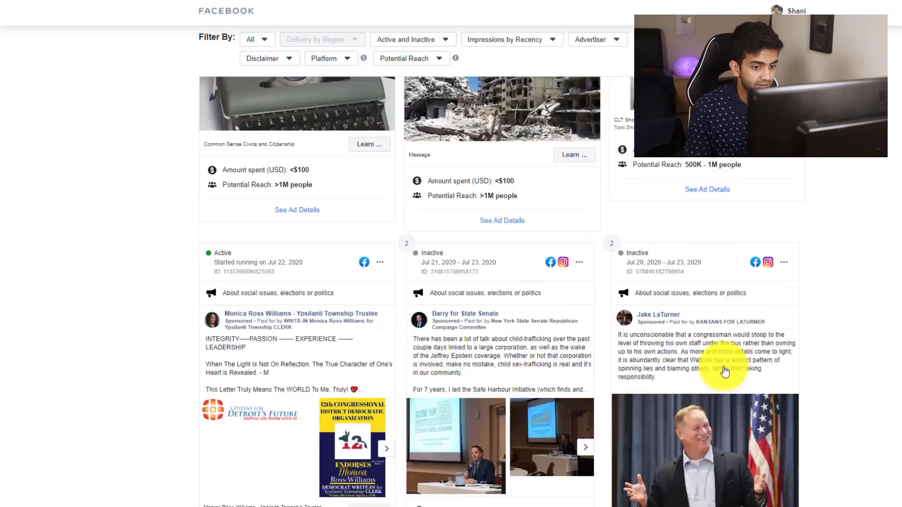
scroll(724, 371, "up", 7)
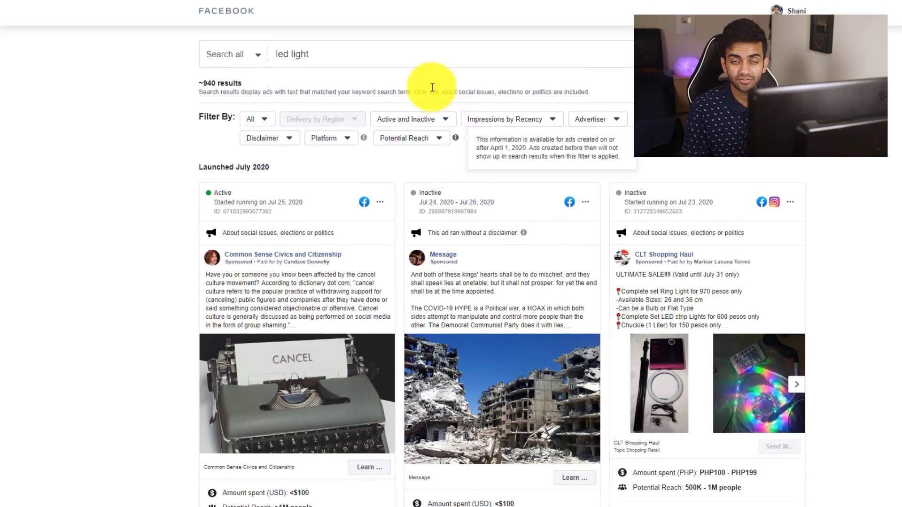
Search the Facebook Ad Library for "blendjet" and open the ads of the verified advertiser BlendJet.
left_click_drag(392, 60, 196, 84)
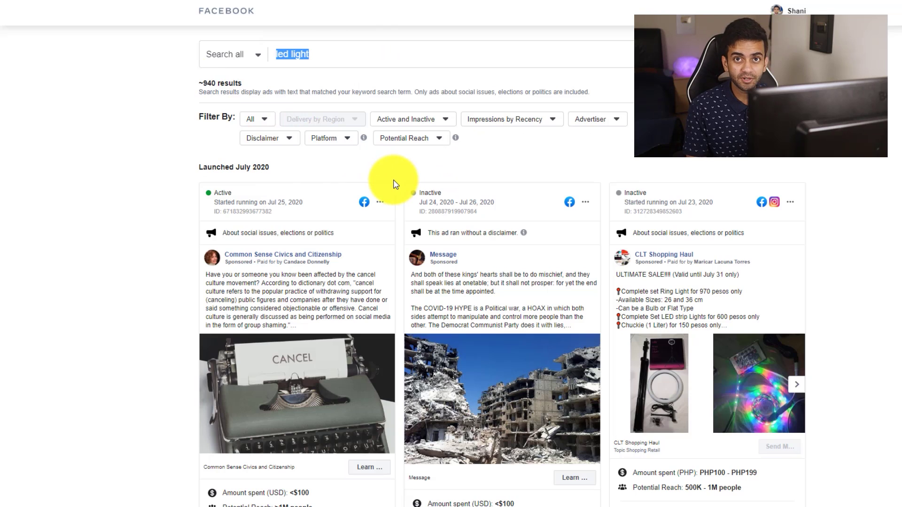
type("blendjet")
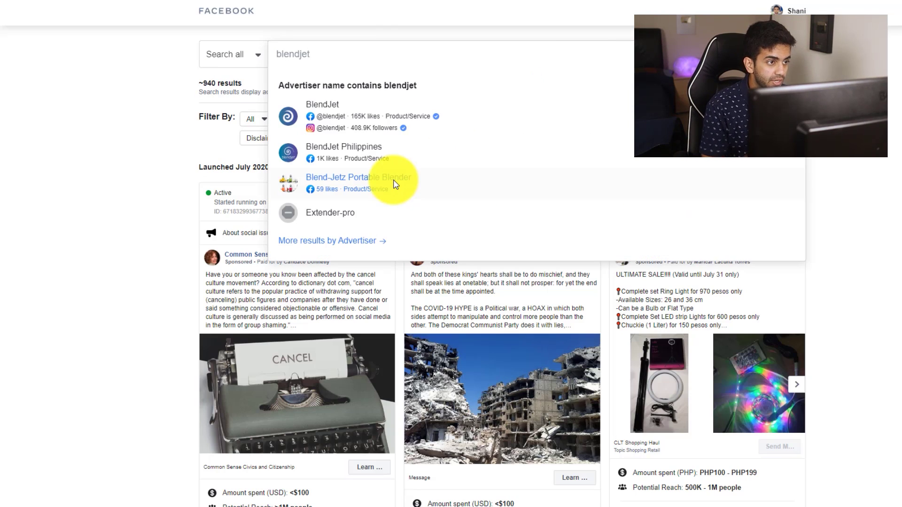
left_click(330, 110)
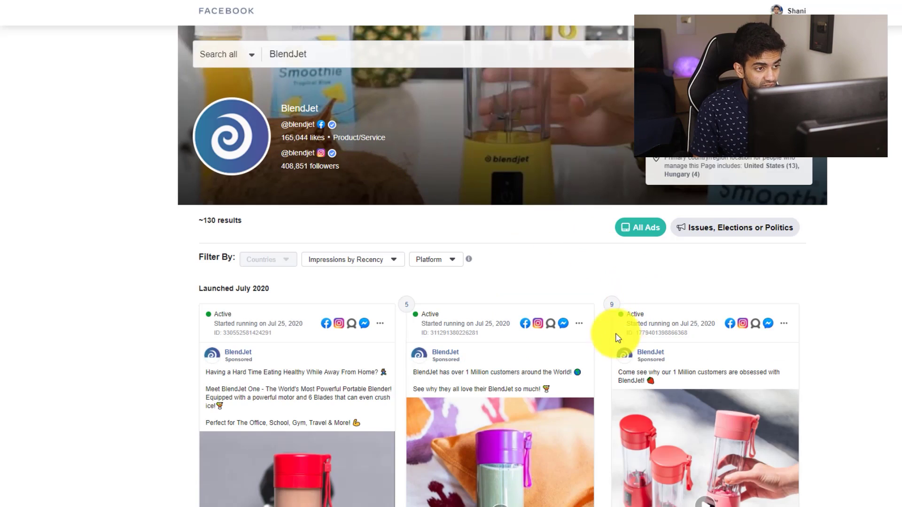
Look through BlendJet's ads for their creatives, start dates, languages and the platforms they run on.
scroll(588, 350, "down", 5)
scroll(587, 355, "down", 15)
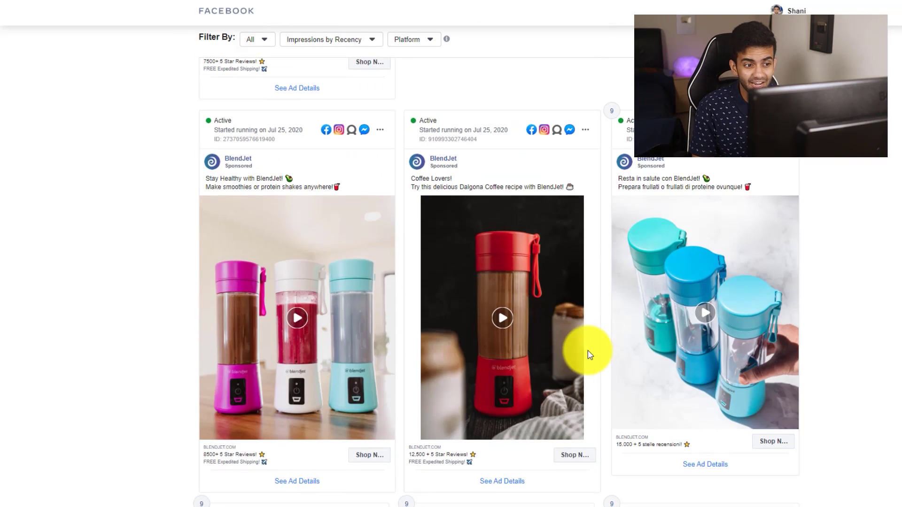
scroll(589, 355, "down", 5)
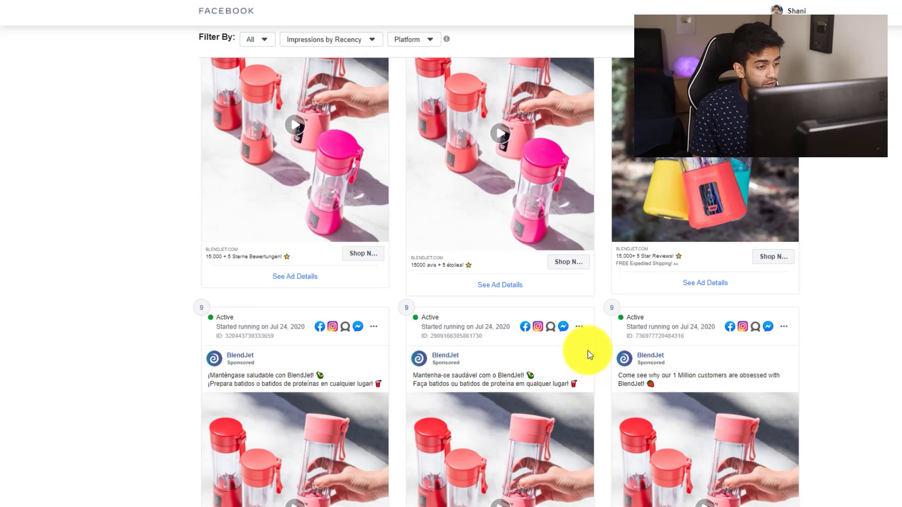
scroll(587, 350, "down", 10)
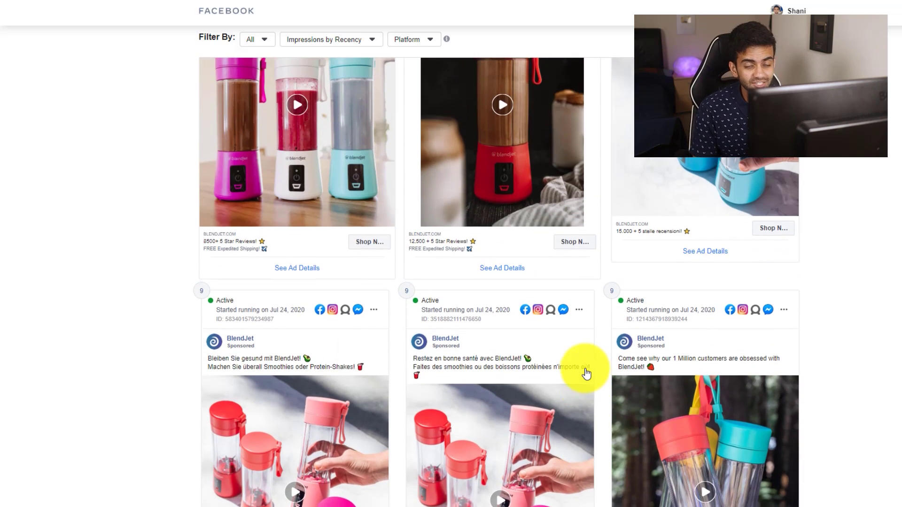
scroll(585, 373, "up", 15)
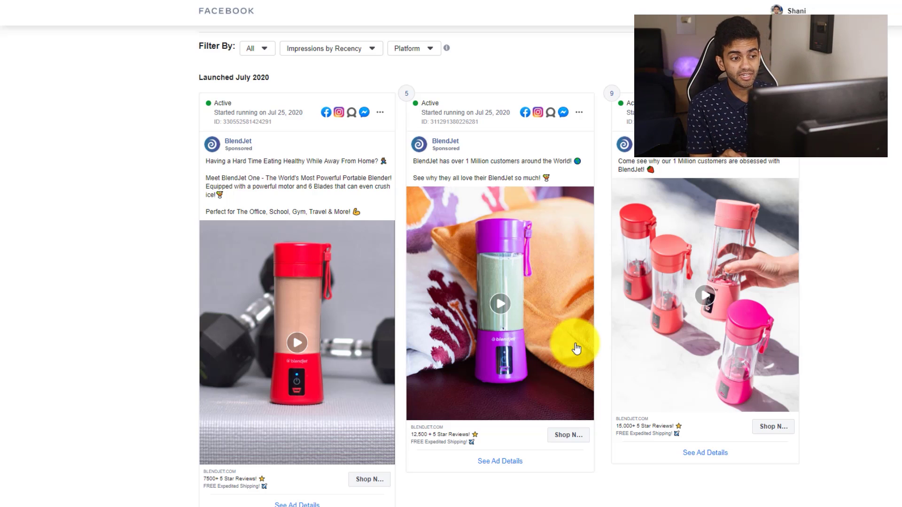
scroll(576, 347, "up", 4)
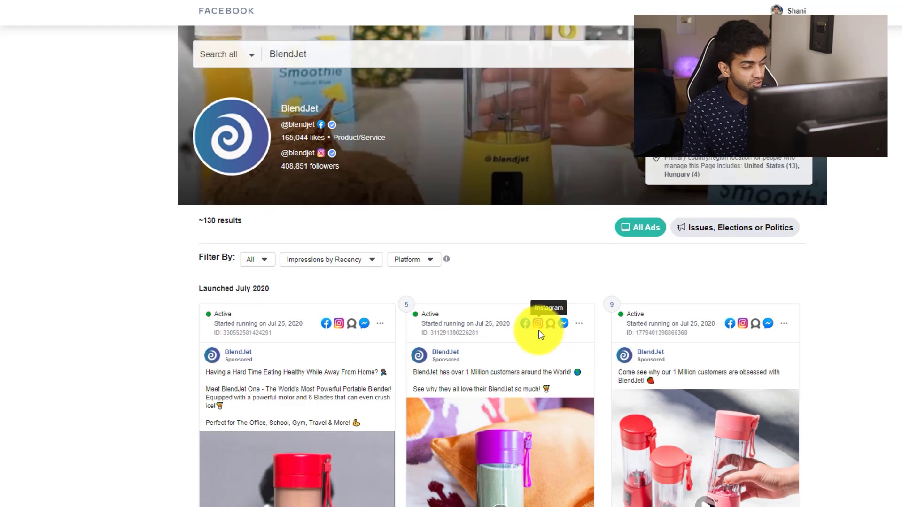